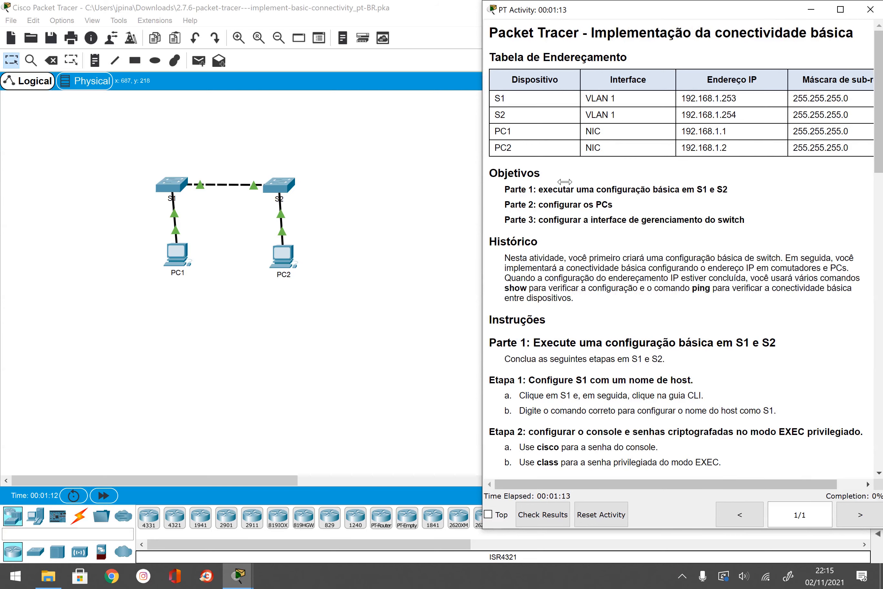
Step: Place switch S1's CLI window beside the activity instructions, which stay always on top
scroll(572, 249, down, 1)
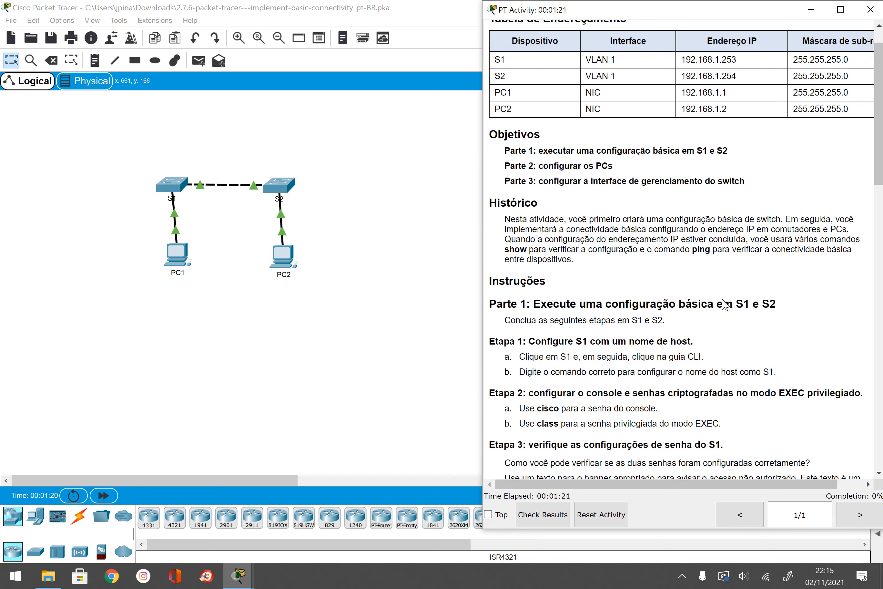
scroll(725, 303, down, 1)
scroll(755, 292, down, 13)
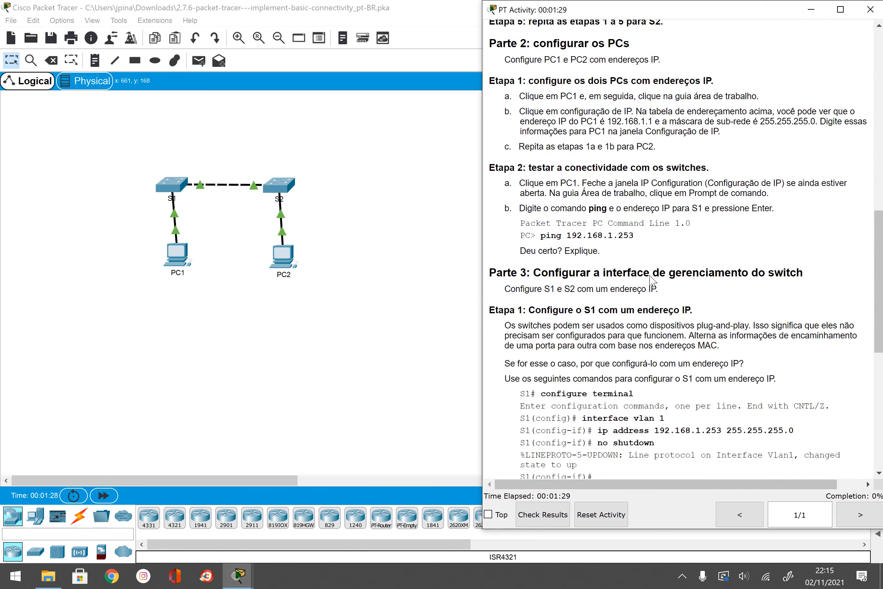
scroll(560, 282, down, 7)
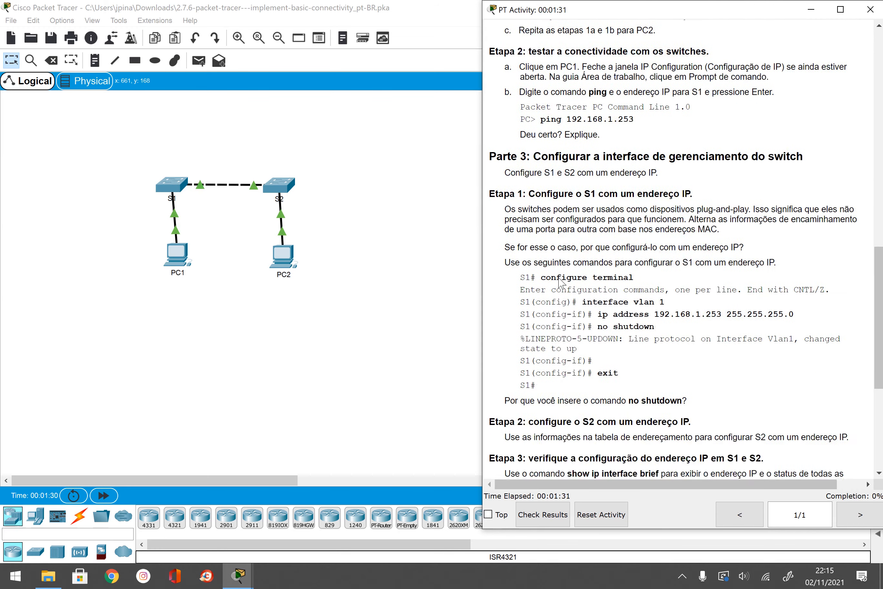
scroll(561, 282, down, 3)
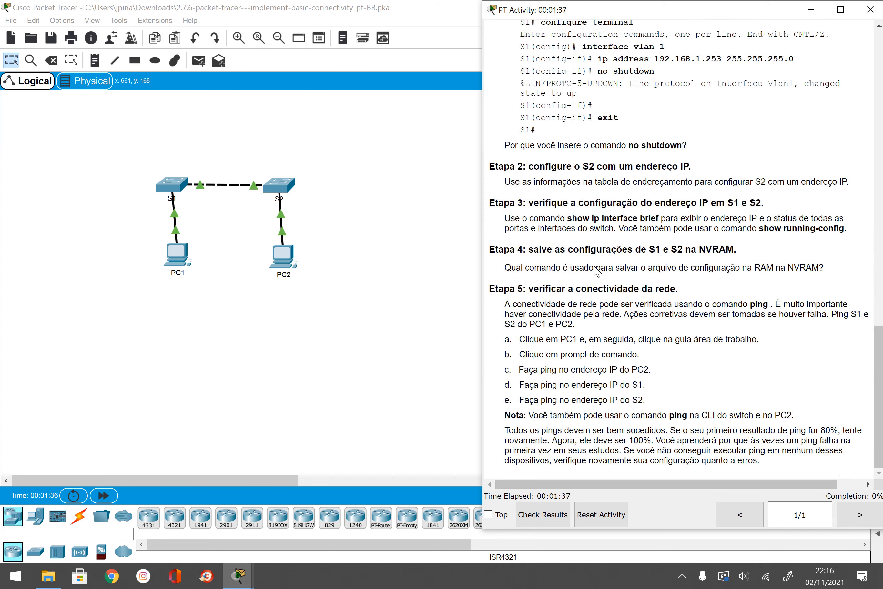
scroll(596, 267, up, 5)
scroll(595, 268, up, 20)
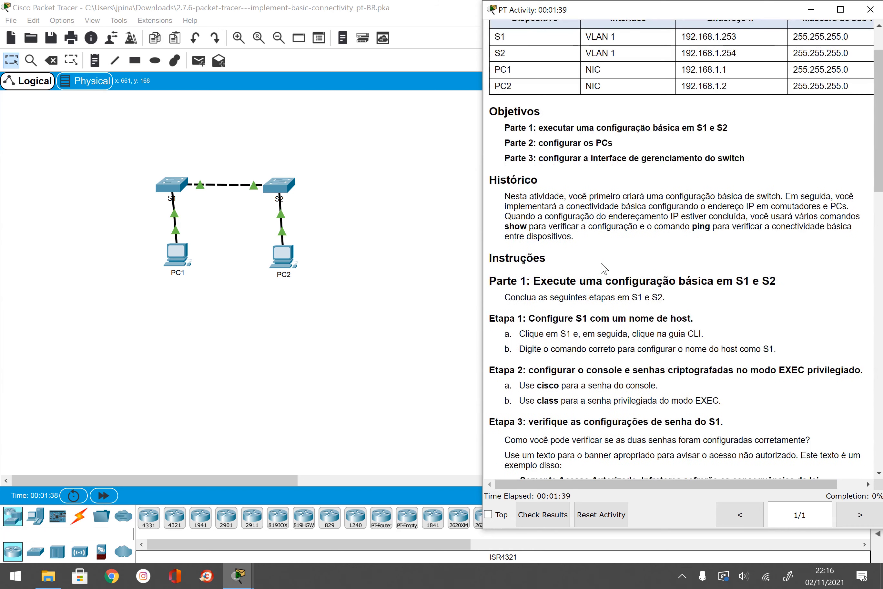
scroll(605, 268, down, 2)
scroll(620, 253, down, 2)
scroll(719, 176, down, 1)
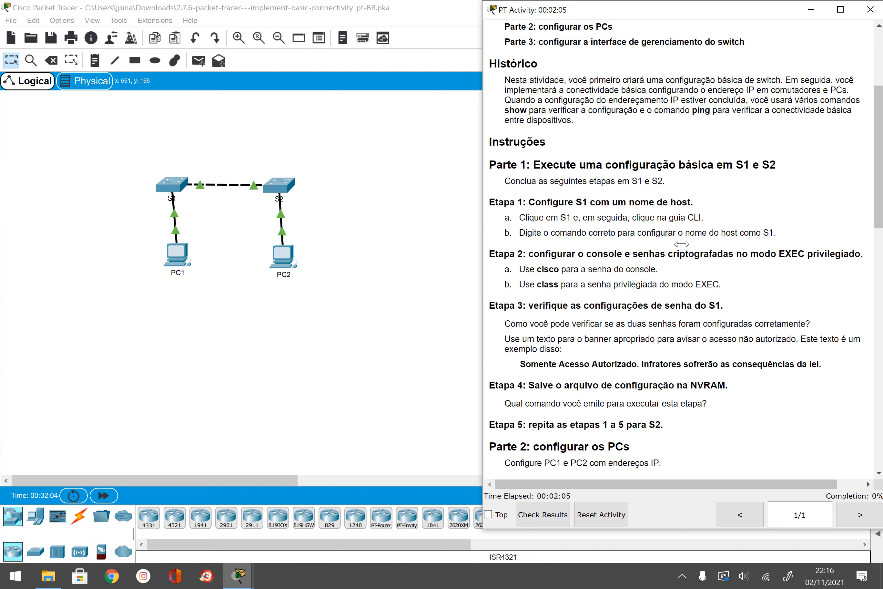
click(171, 184)
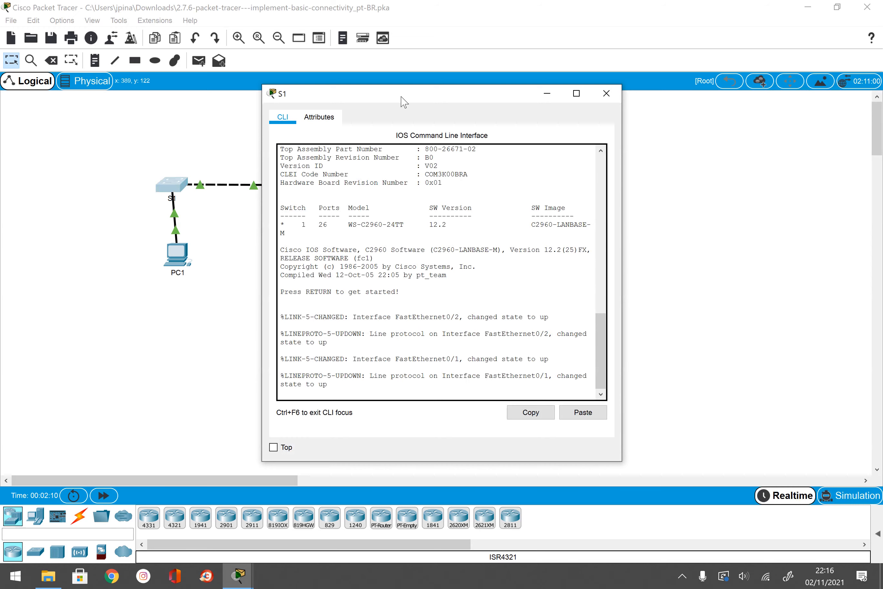
drag(402, 98, 325, 104)
click(239, 576)
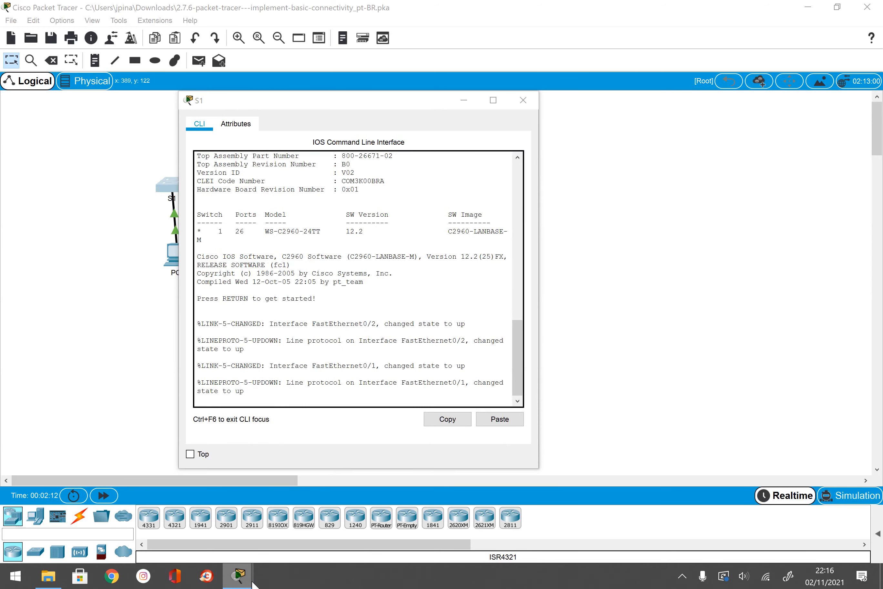
click(120, 513)
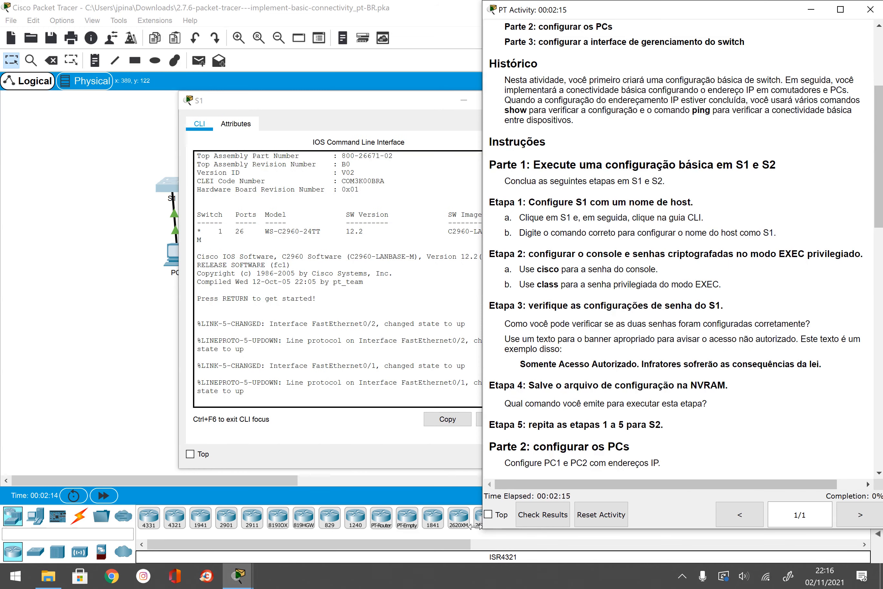
click(500, 515)
drag(403, 99, 291, 79)
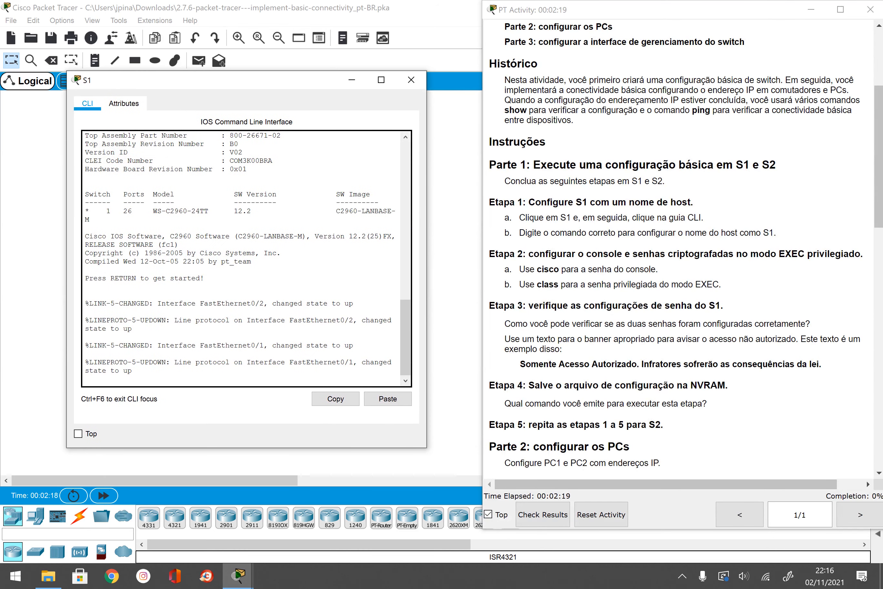
Step: Enter privileged EXEC mode and then global configuration mode on S1
key(Return)
key(Return)
key(Return)
key(Return)
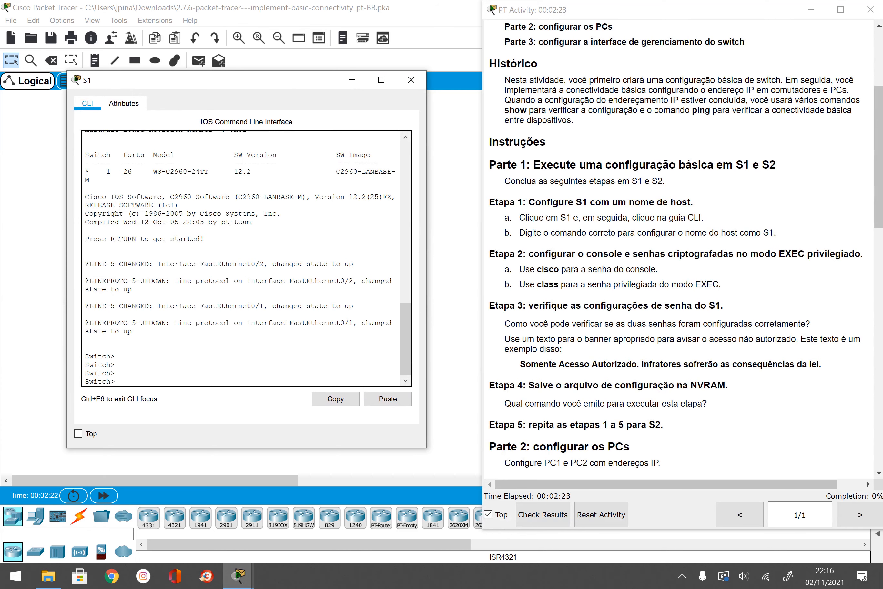
text(enable)
key(Return)
text(host)
key(Tab)
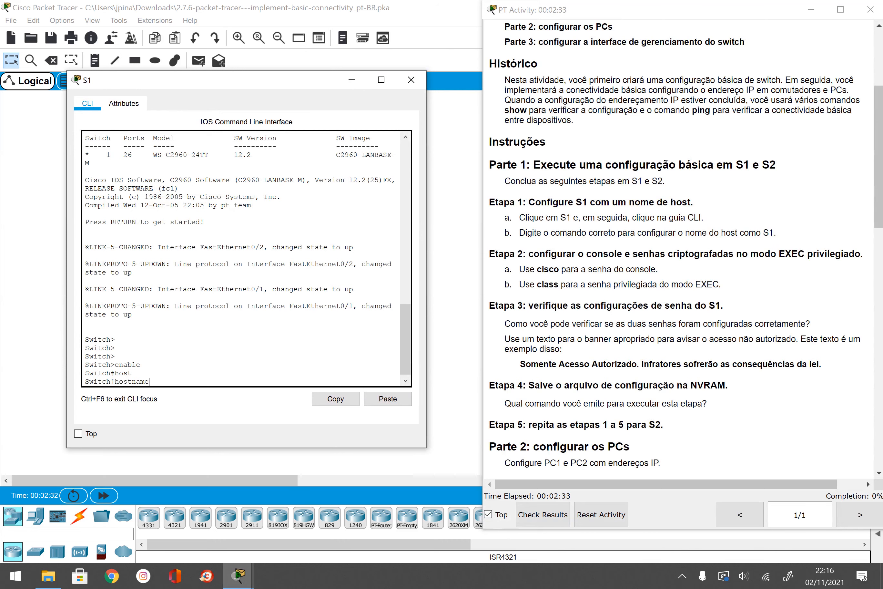
key(BackSpace)
key(BackSpace)
key(BackSpace)
key(BackSpace)
key(BackSpace)
key(BackSpace)
key(BackSpace)
key(BackSpace)
text(conf t)
key(Return)
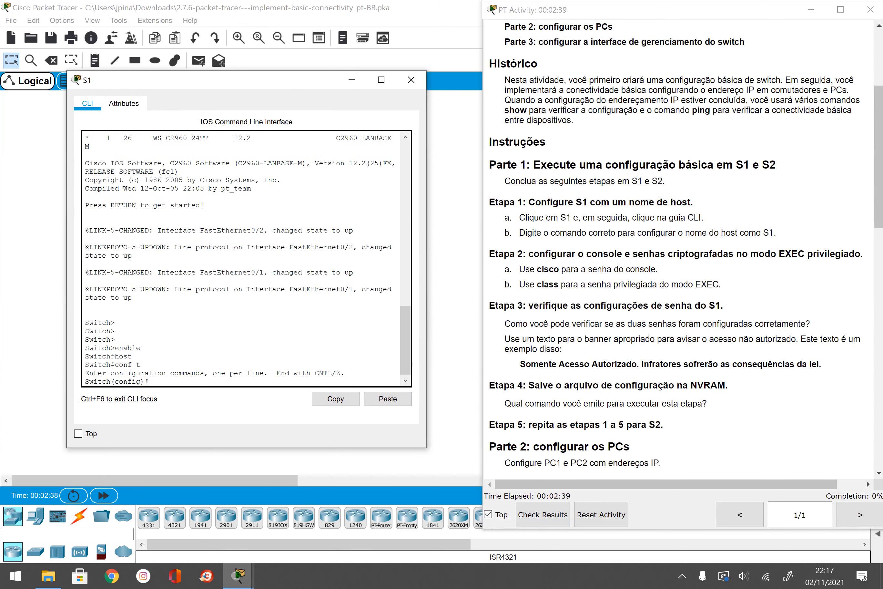
Step: Set the switch hostname to S1 and enter line console 0 configuration
text(hostname)
key(Tab)
text(S)
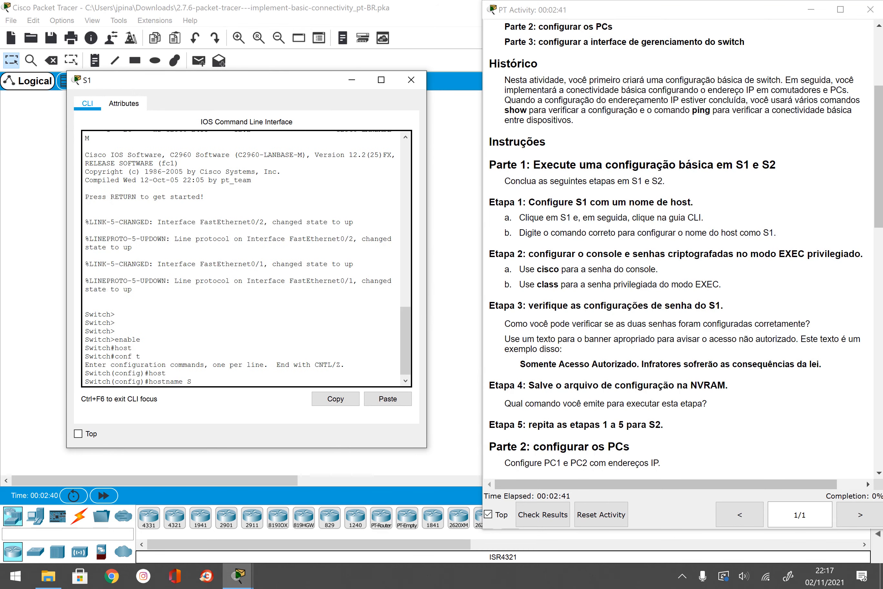
text(1)
key(Return)
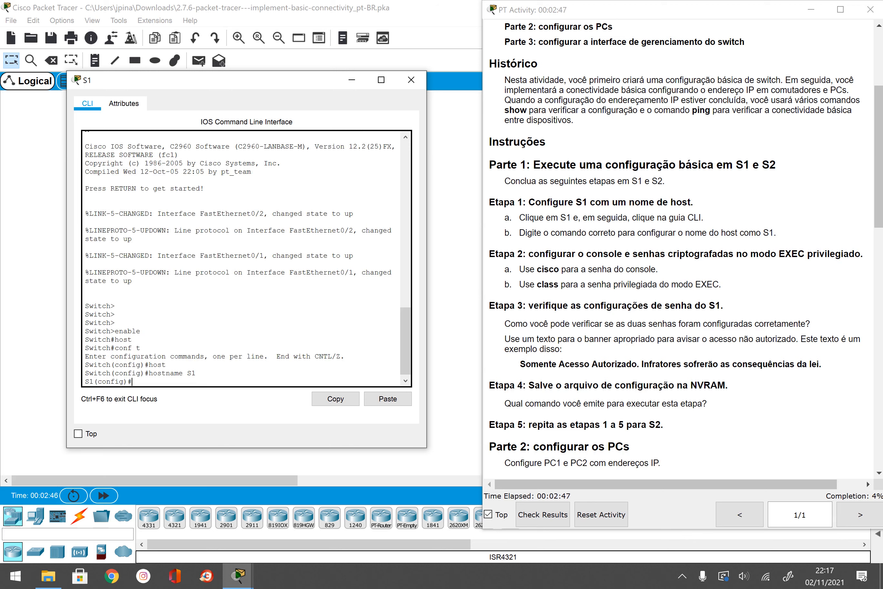
text(line console 0)
key(Return)
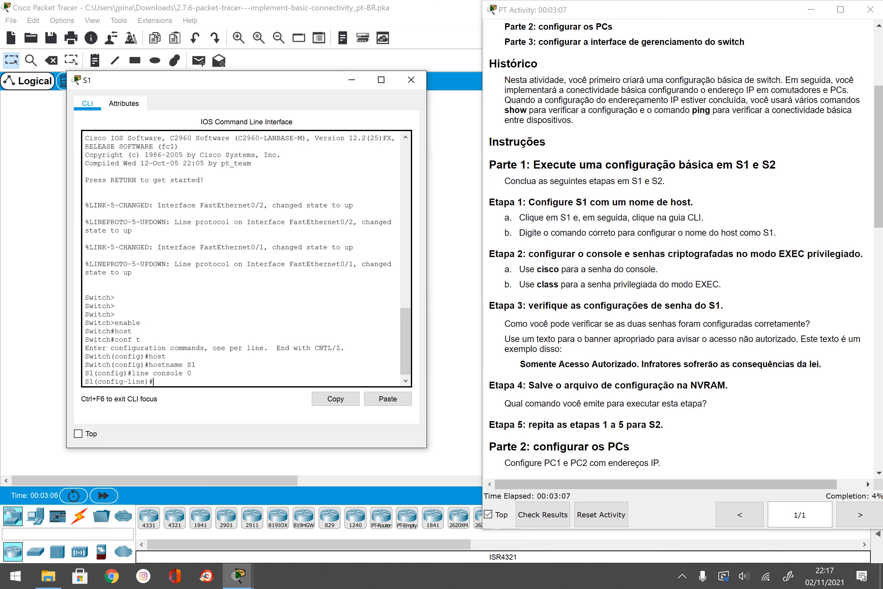
Step: Give the console line a password with login required, then leave line configuration
text(password cisco)
key(Return)
text(login)
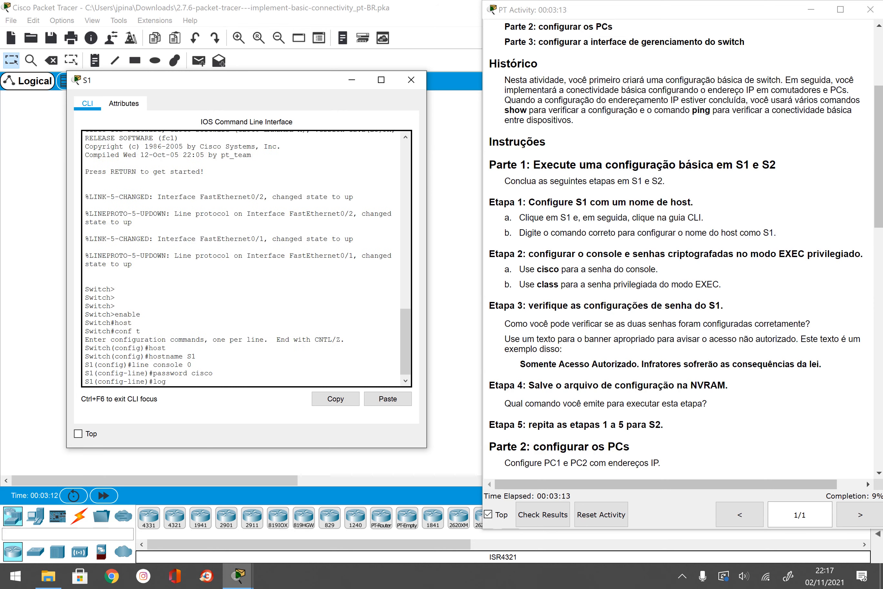
key(Return)
text(exit)
key(Return)
Step: Set the privileged EXEC enable password and exit configuration mode
text(enable password class)
key(Return)
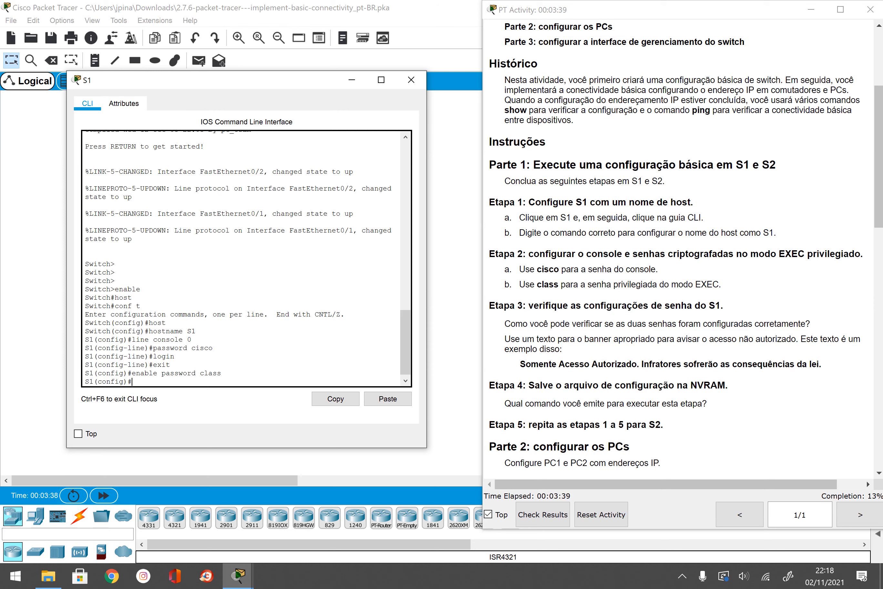
text(exit)
key(Return)
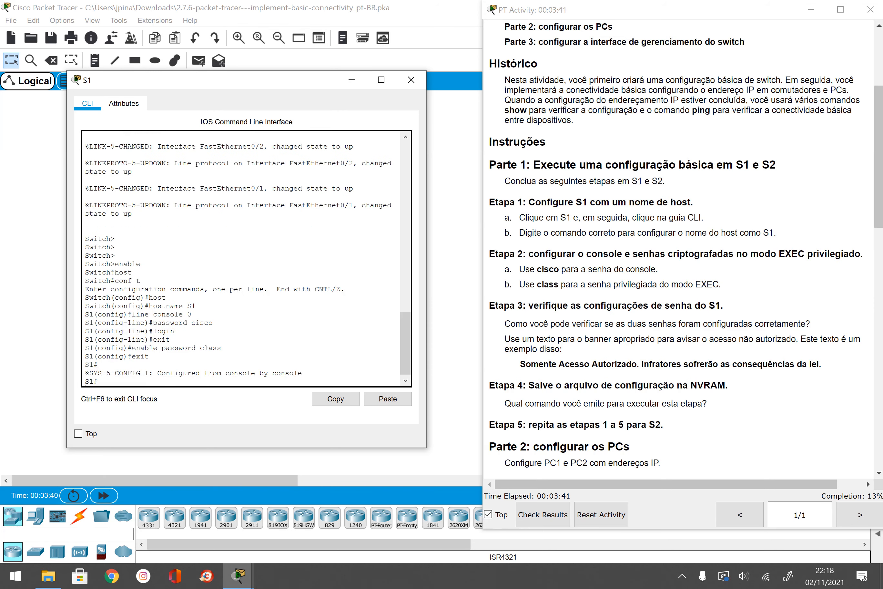
Step: Log back into S1 with the console password and reach privileged mode with the enable password
text(exit)
key(Return)
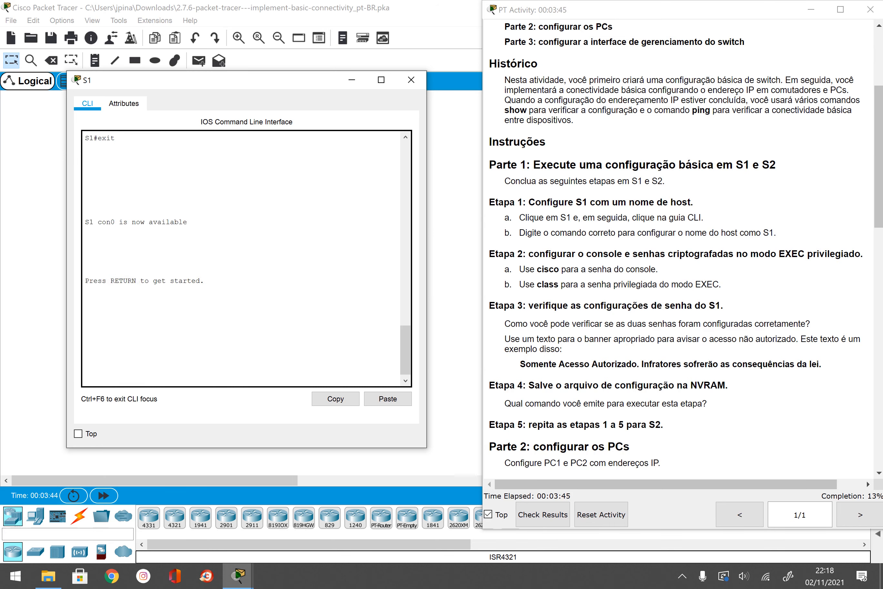
key(Return)
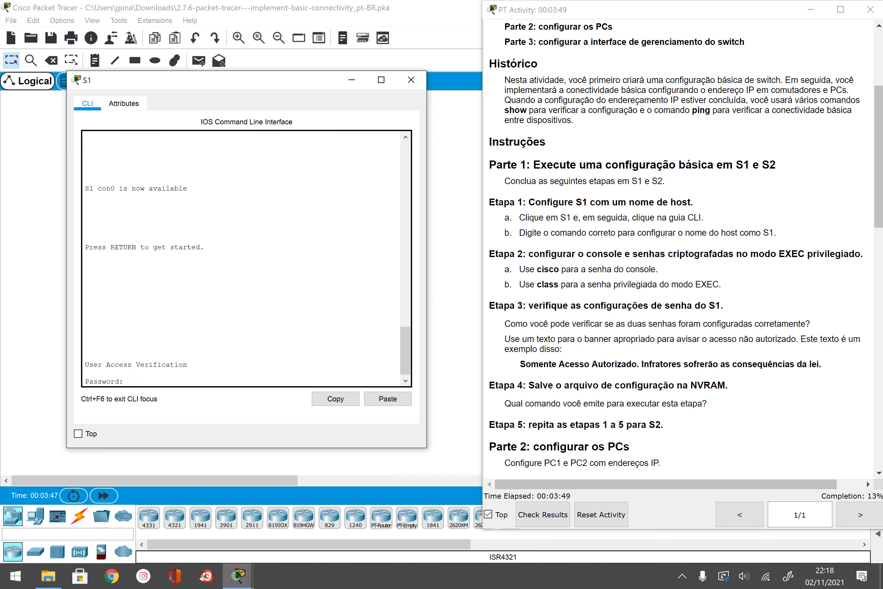
key(Return)
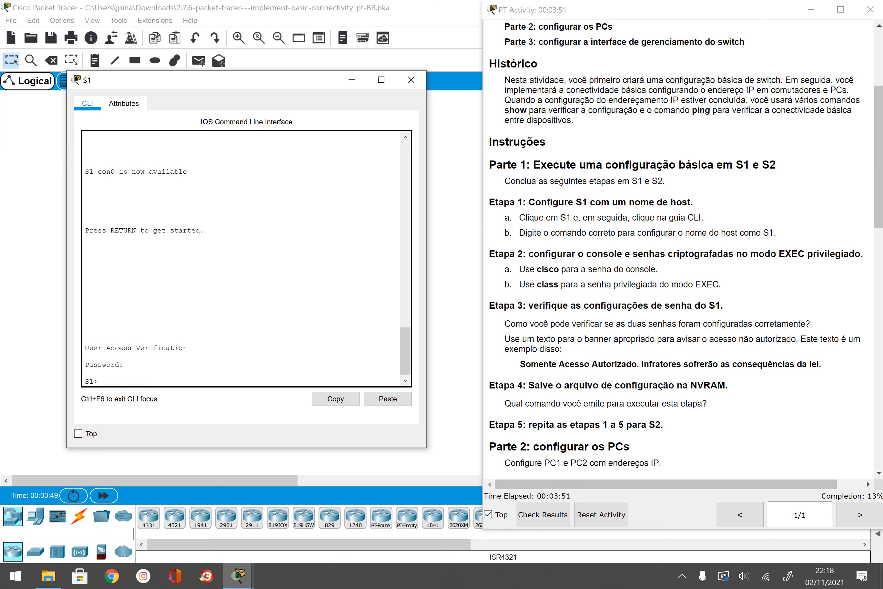
text(enable)
key(Return)
text(class)
key(Return)
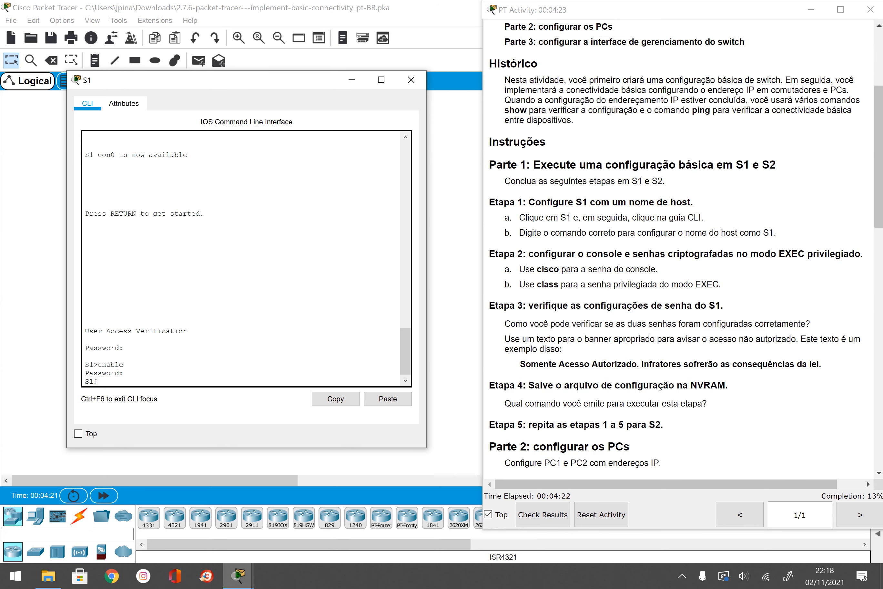
Step: Return to global configuration mode and start entering the banner command
text(conf t)
key(Return)
text(bnne)
key(Tab)
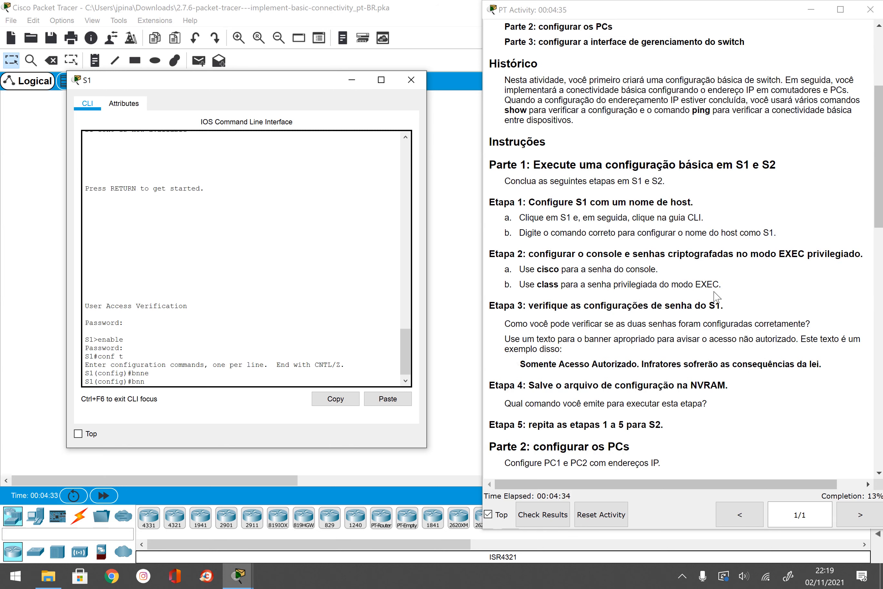
Step: Set the MOTD banner starting 'Apenas Acesso Autorizado. Infratores…', then exit to view it at login
key(BackSpace)
key(BackSpace)
text(a)
key(Tab)
text(mot)
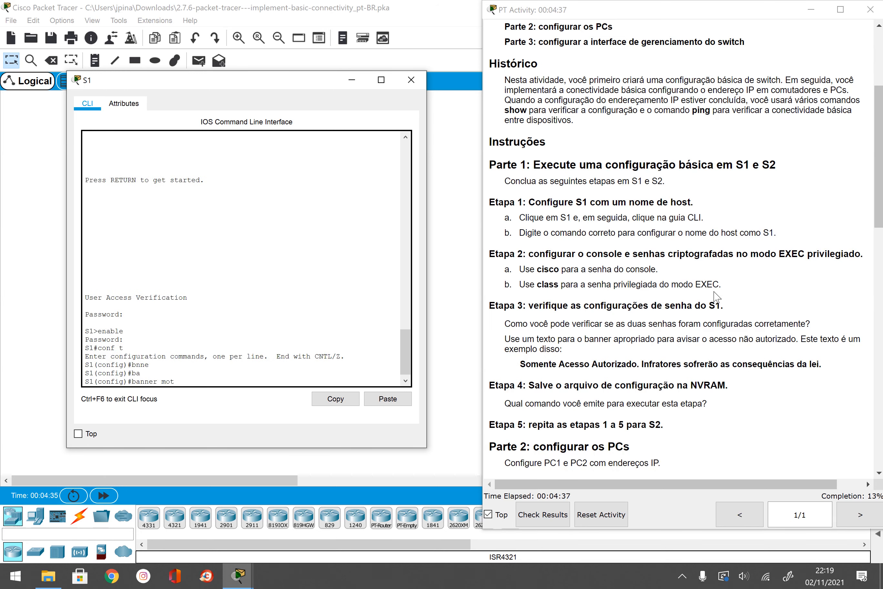
text(d "Apenas Acesso Autorizado.)
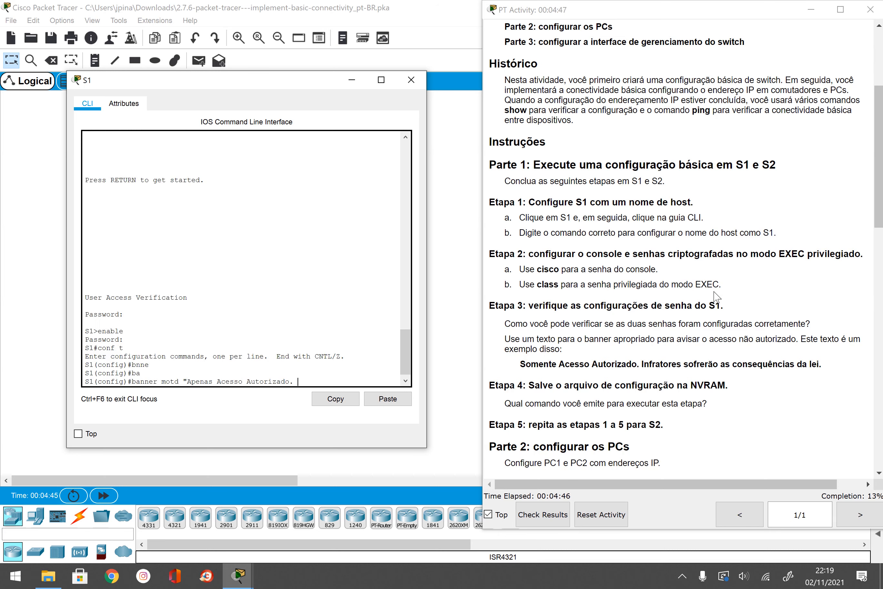
text( Infratores sujeitos a penalizao)
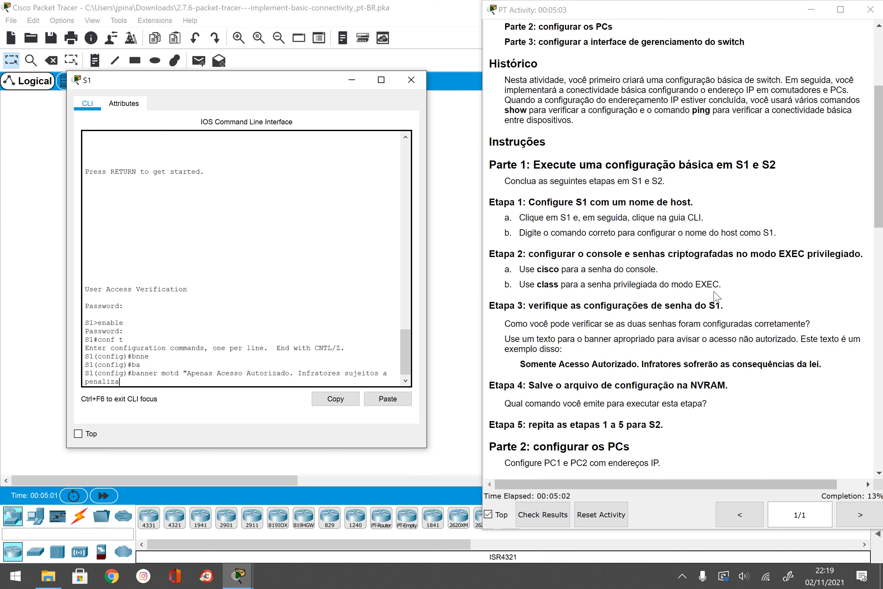
key(BackSpace)
key(BackSpace)
key(BackSpace)
key(BackSpace)
key(BackSpace)
key(BackSpace)
key(BackSpace)
key(BackSpace)
key(BackSpace)
key(BackSpace)
key(BackSpace)
key(BackSpace)
key(BackSpace)
key(BackSpace)
key(BackSpace)
key(BackSpace)
key(BackSpace)
key(BackSpace)
key(BackSpace)
key(BackSpace)
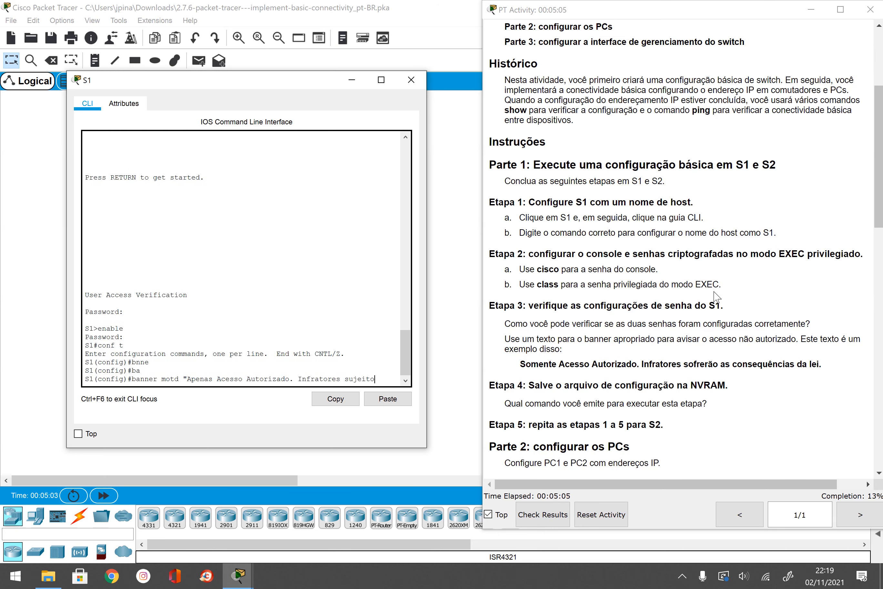
text(sofrerao as consequencias da lei.")
key(Return)
text(exit)
key(Return)
text(exit)
key(Return)
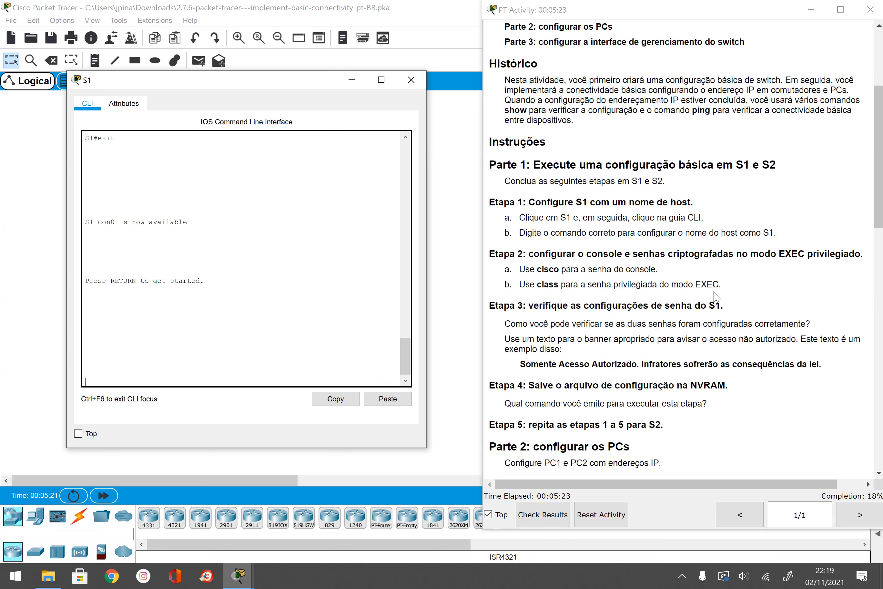
key(Return)
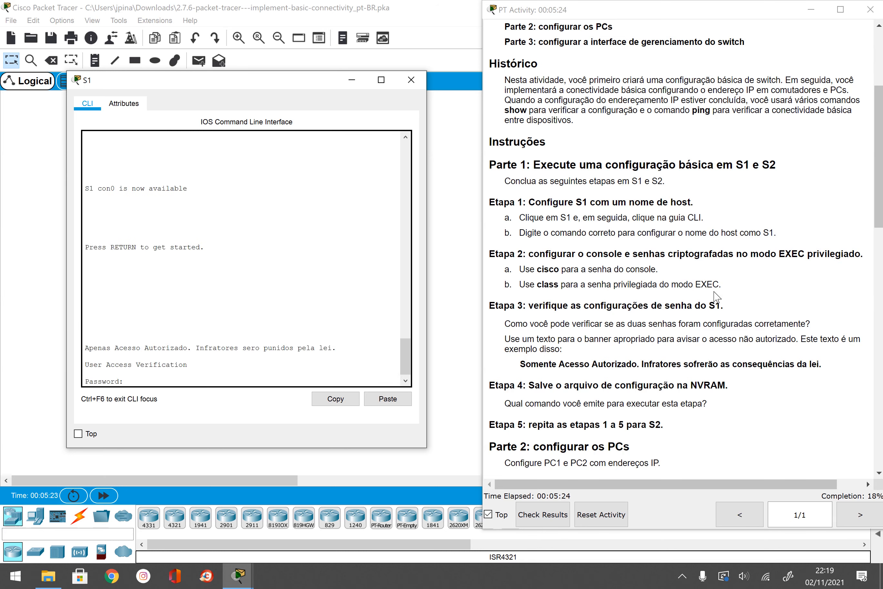
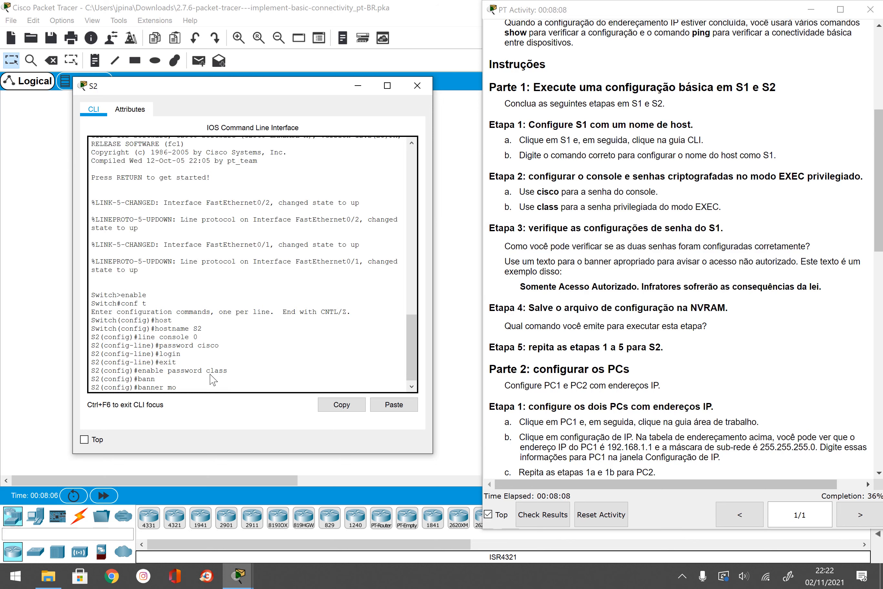
Step: Finish S2's MOTD banner 'Apenas Acesso Autorizado. Infratores punidos pela lei.', exit, and enter the console password
text(td "Apenas Acesso Autorizado. Infratores punidos pela lei.")
key(Return)
text(exit)
key(Return)
key(Return)
text(cisco)
key(Return)
Step: Reach S2's privileged mode with the enable password and run copy run start
text(enable)
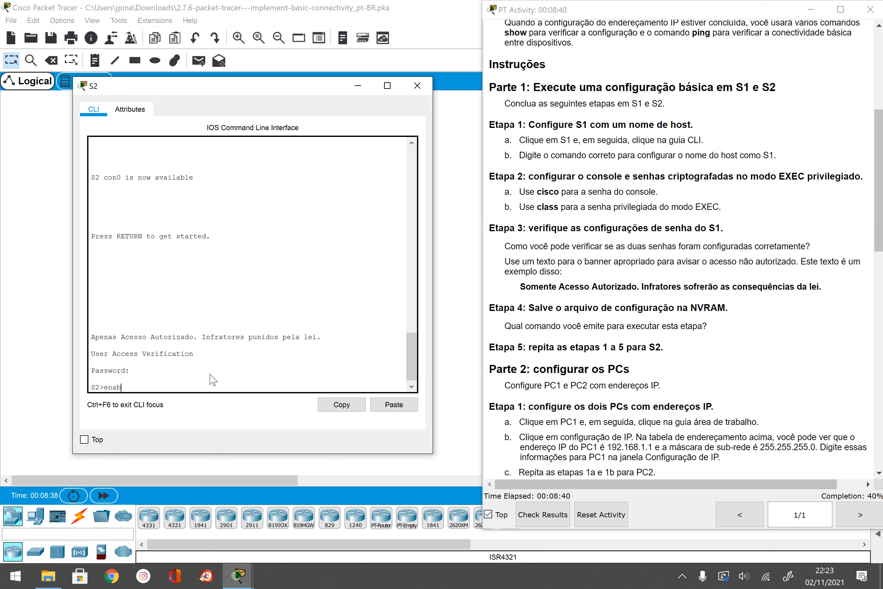
key(Return)
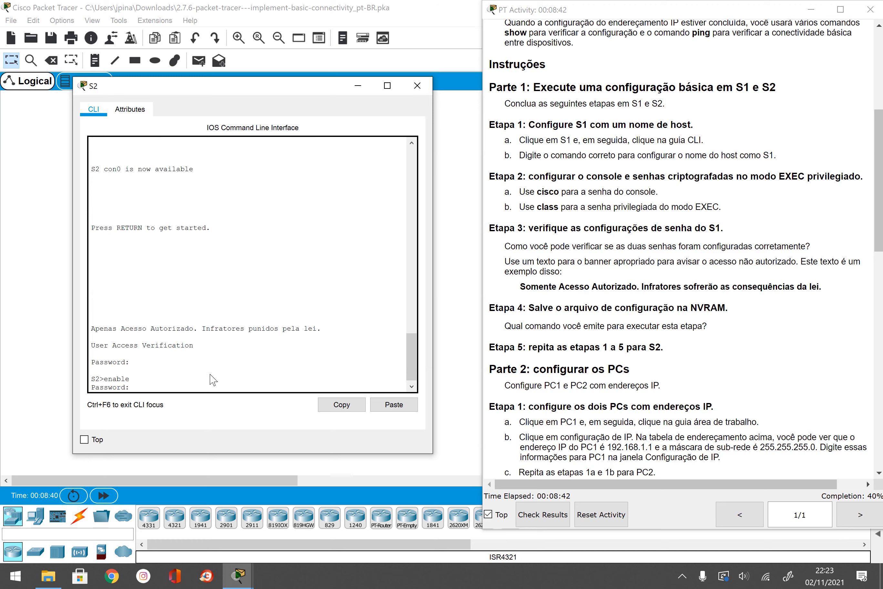
text(class)
key(Return)
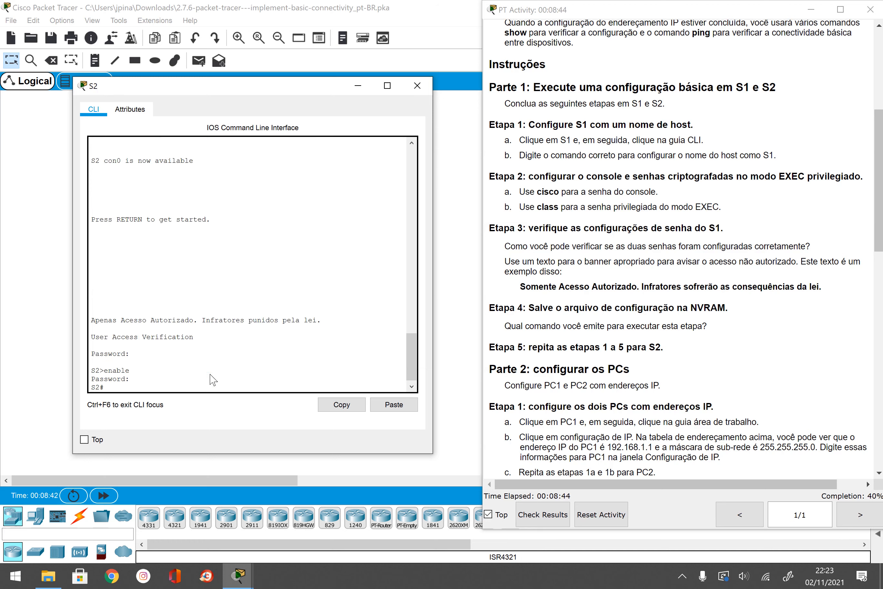
text(copy run start)
key(Return)
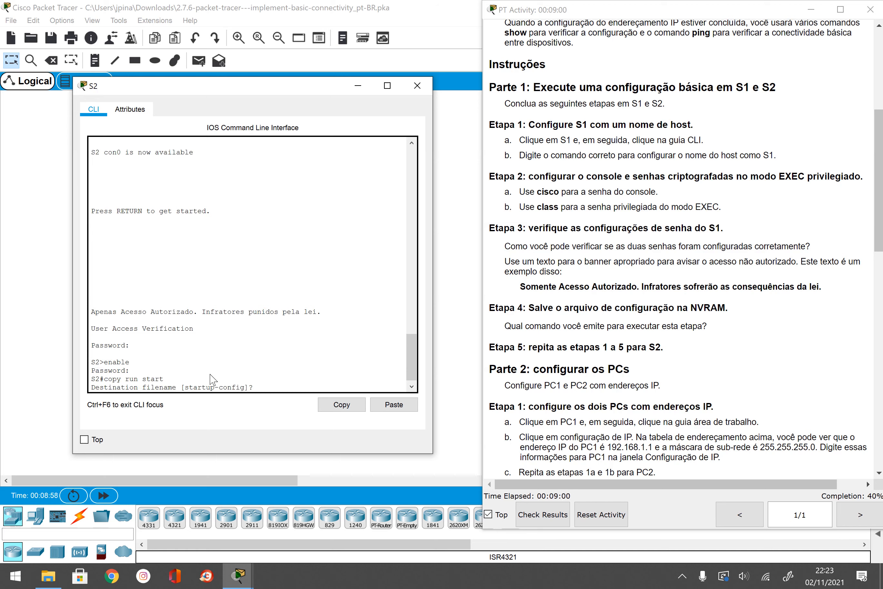
Step: Accept startup-config as the save destination and close S2's console
key(Return)
click(417, 86)
scroll(680, 303, down, 3)
Step: Give PC1 the static address 192.168.1.1 with default mask 255.255.255.0
click(126, 288)
click(127, 165)
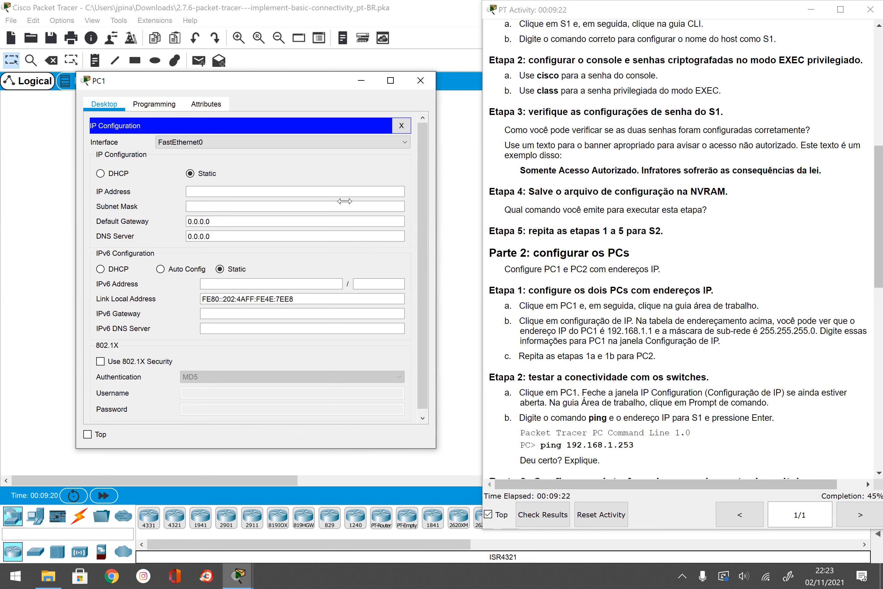
click(279, 187)
text(192.168.1.1)
key(Tab)
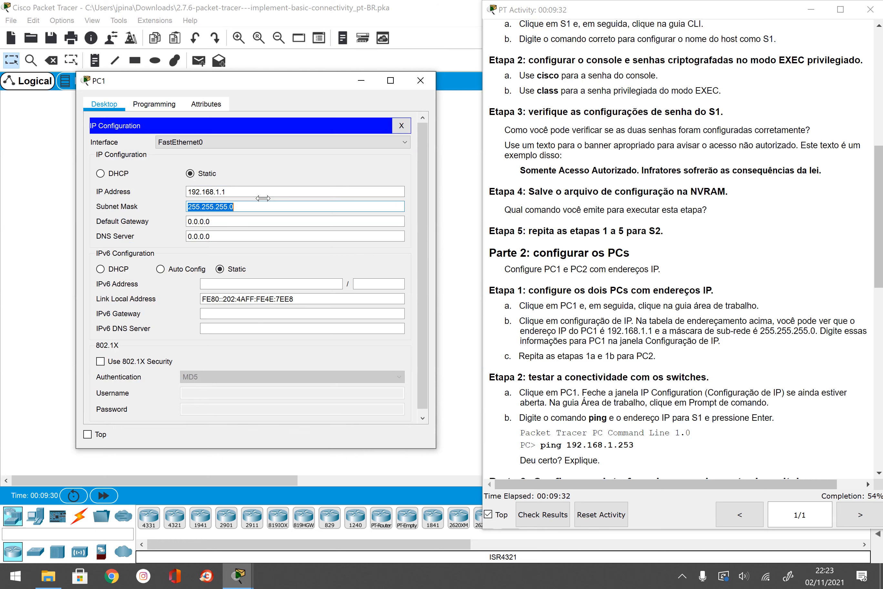
scroll(733, 150, up, 10)
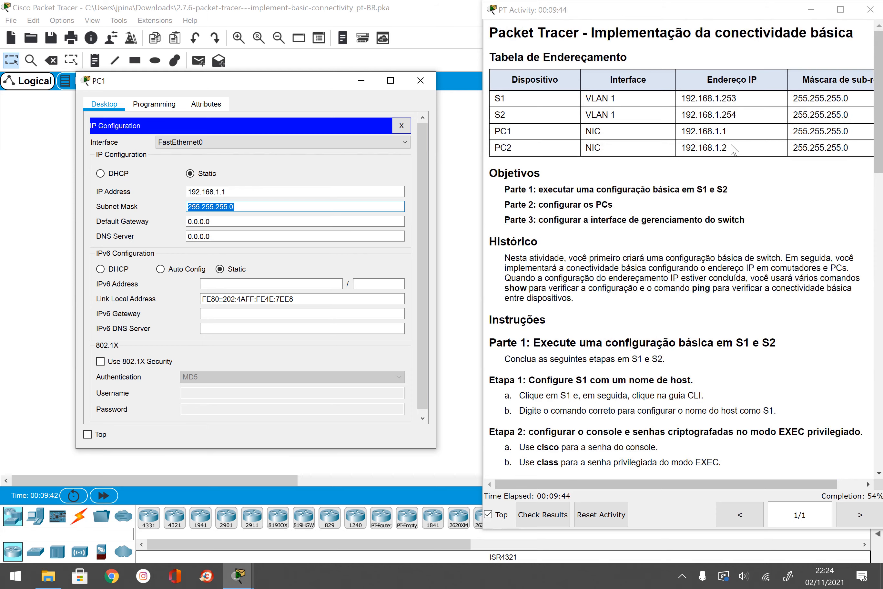
scroll(723, 312, down, 5)
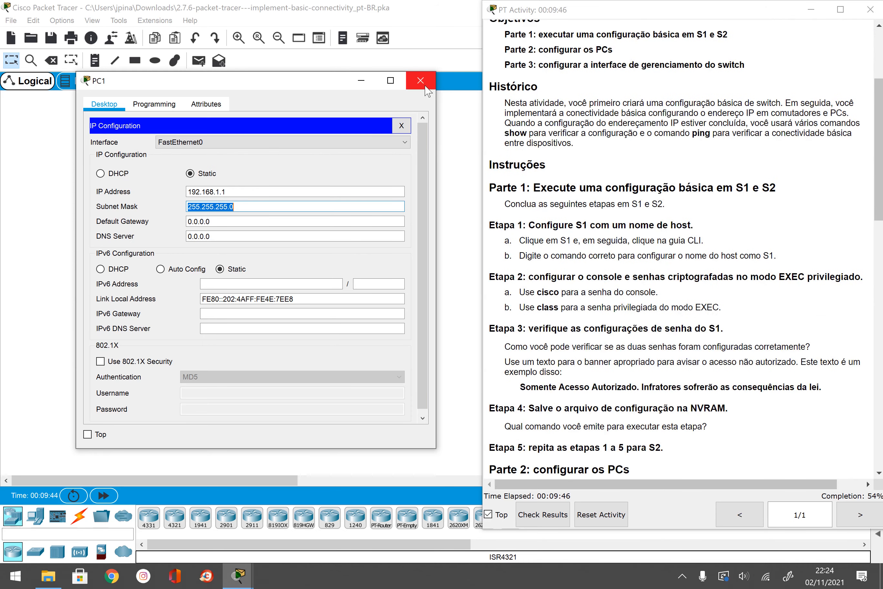
Step: Set PC2's static IP to 192.168.1.2 with mask 255.255.255.0, then close its window
click(426, 86)
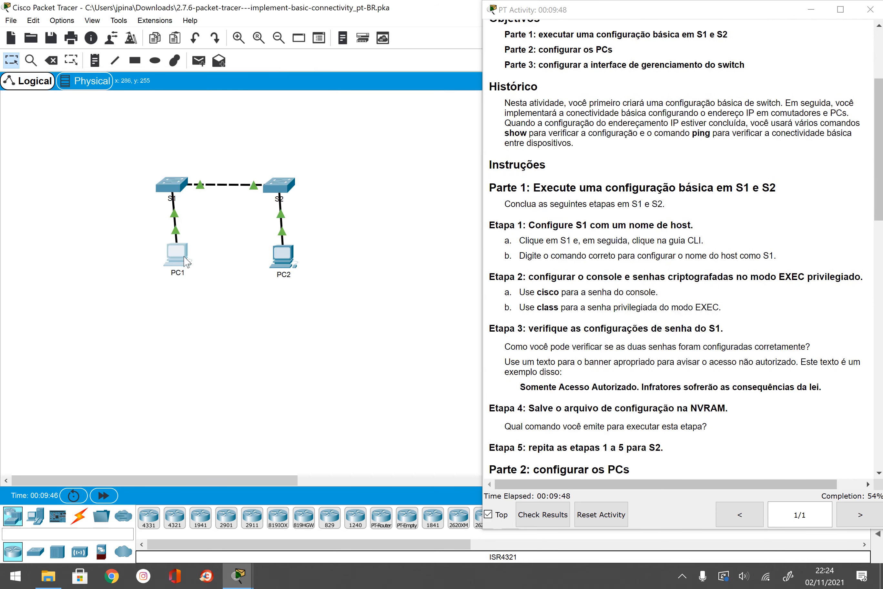
click(282, 256)
drag(355, 91, 174, 75)
click(140, 147)
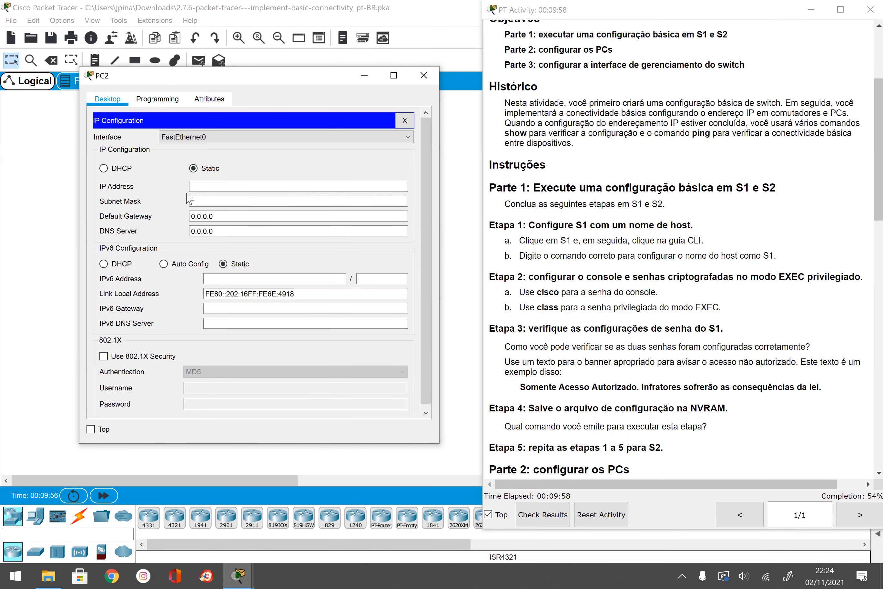
click(219, 185)
text(192.16)
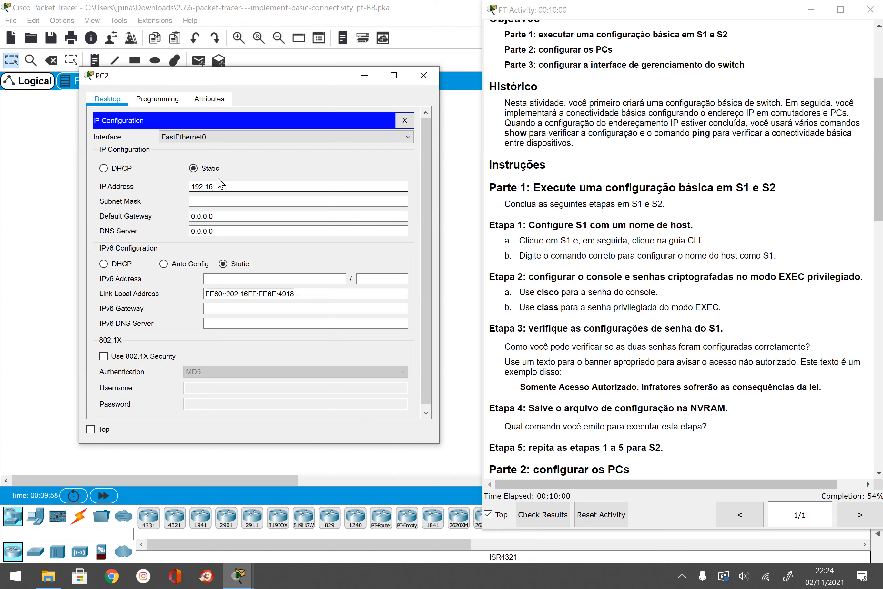
text(8.1.2)
key(Tab)
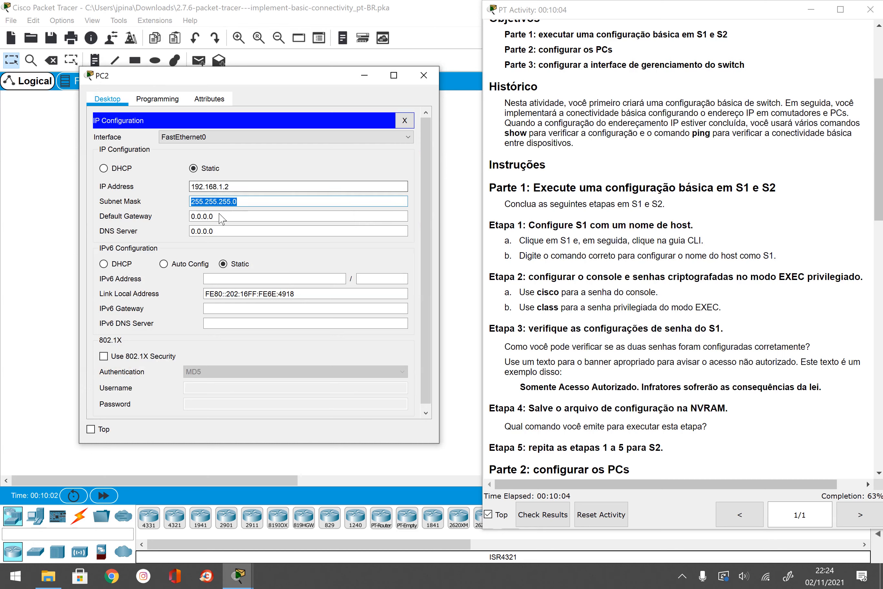
scroll(680, 247, down, 5)
click(423, 75)
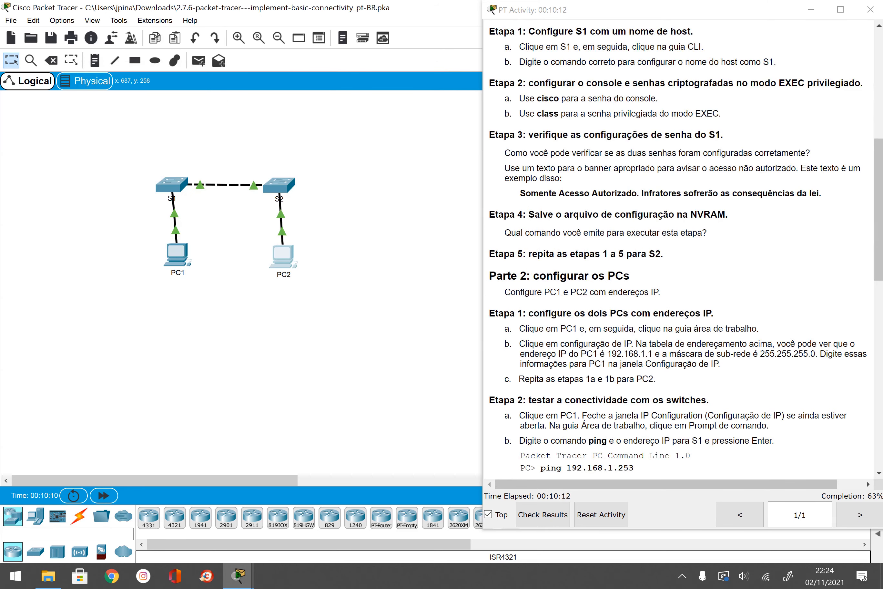
scroll(671, 246, down, 3)
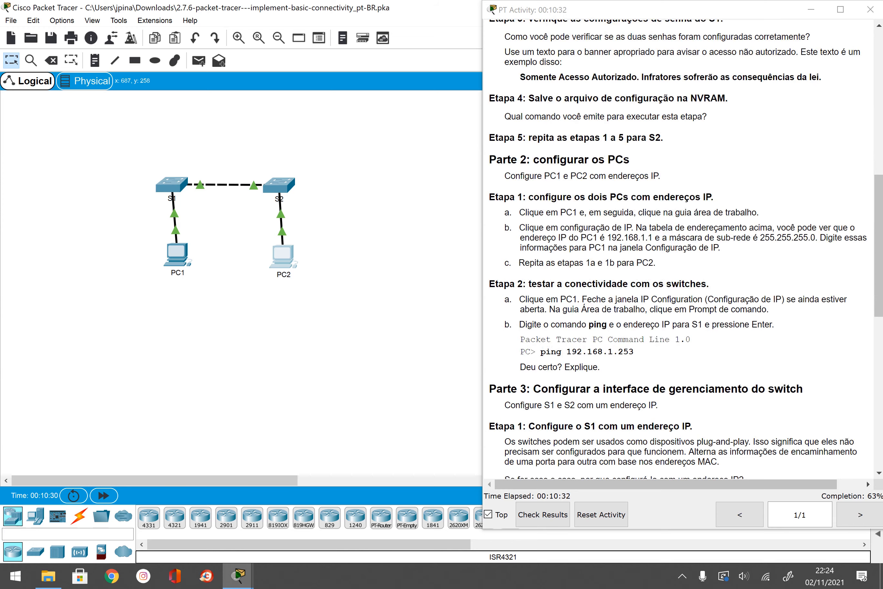
drag(634, 351, 566, 351)
click(666, 348)
scroll(666, 349, up, 10)
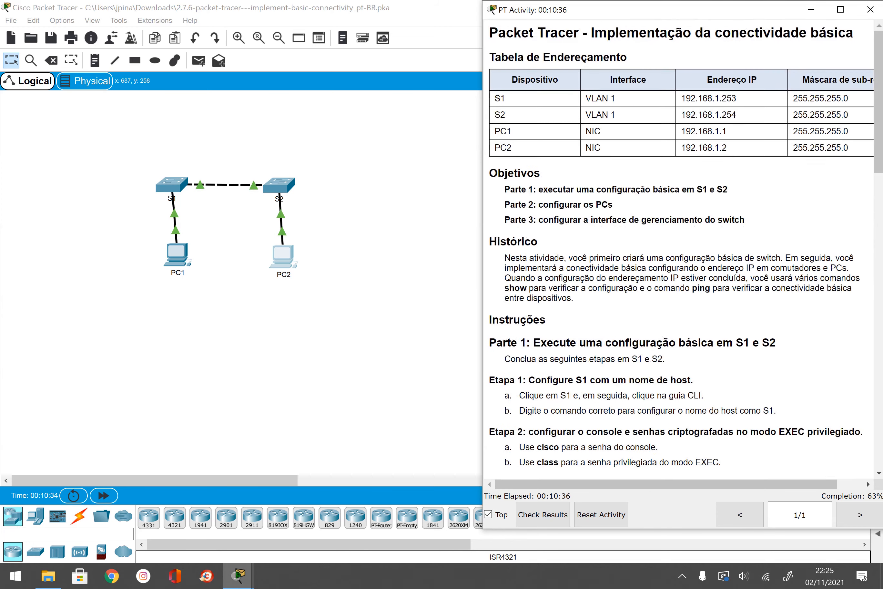
scroll(584, 108, down, 10)
scroll(649, 401, down, 1)
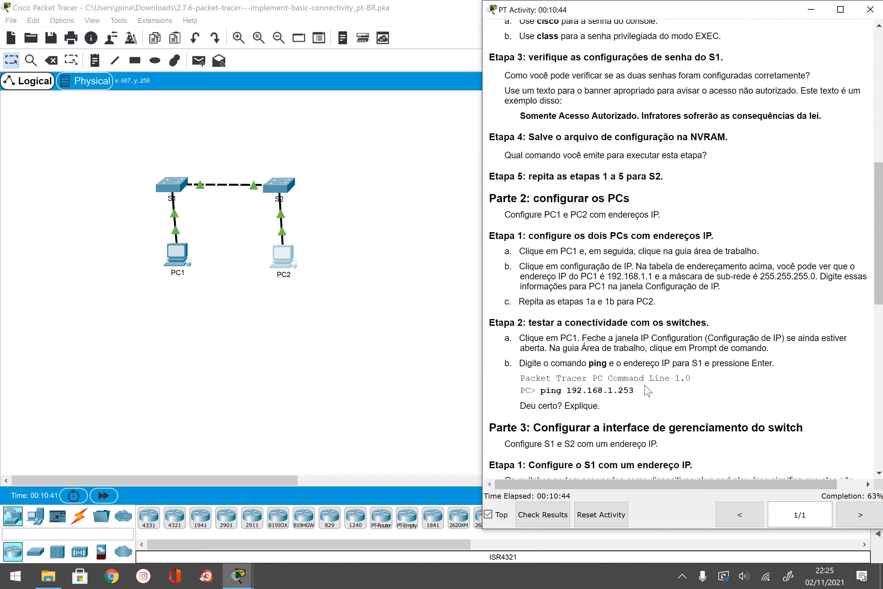
scroll(648, 390, down, 2)
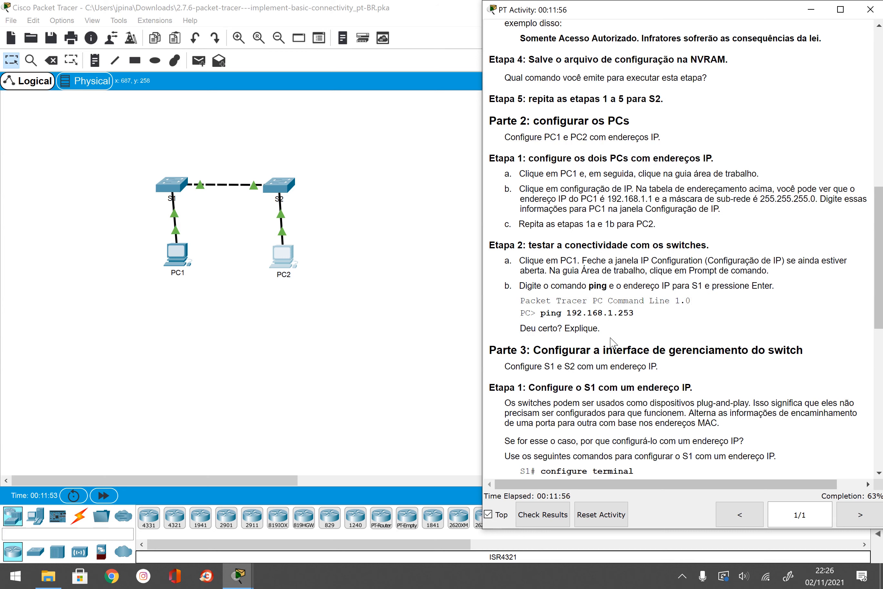
Step: Ping 192.168.1.253 from PC1's command prompt and see all four requests time out
click(177, 253)
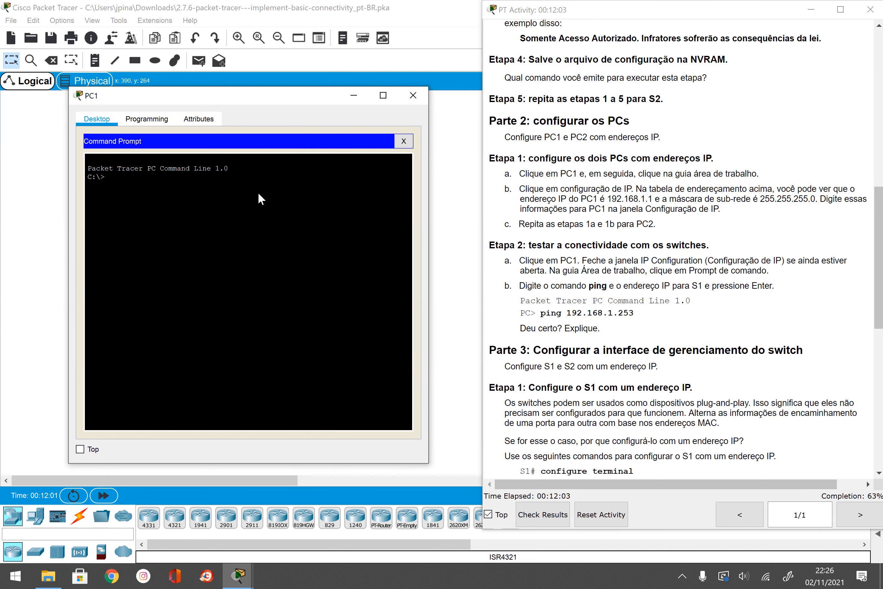
text(ping 192.168.1.253)
key(Return)
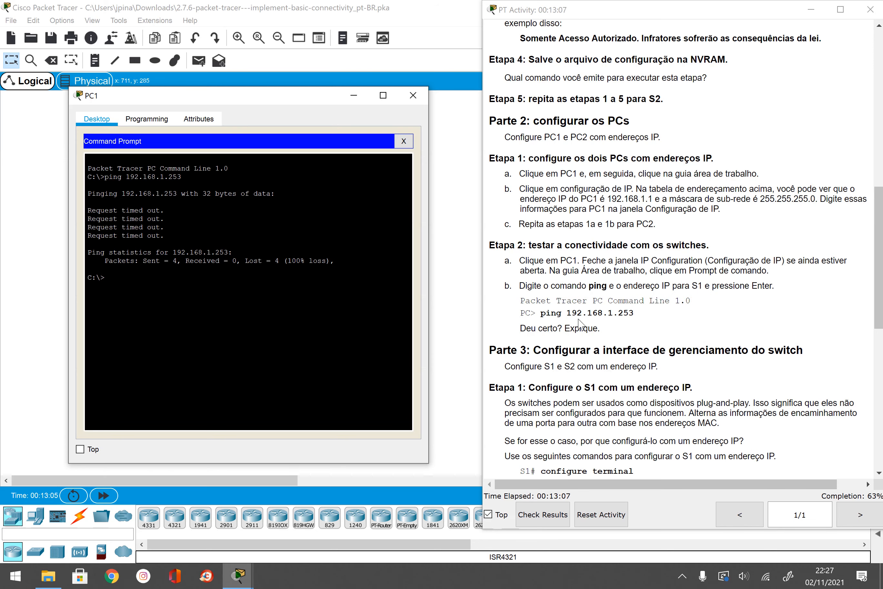
scroll(652, 282, down, 2)
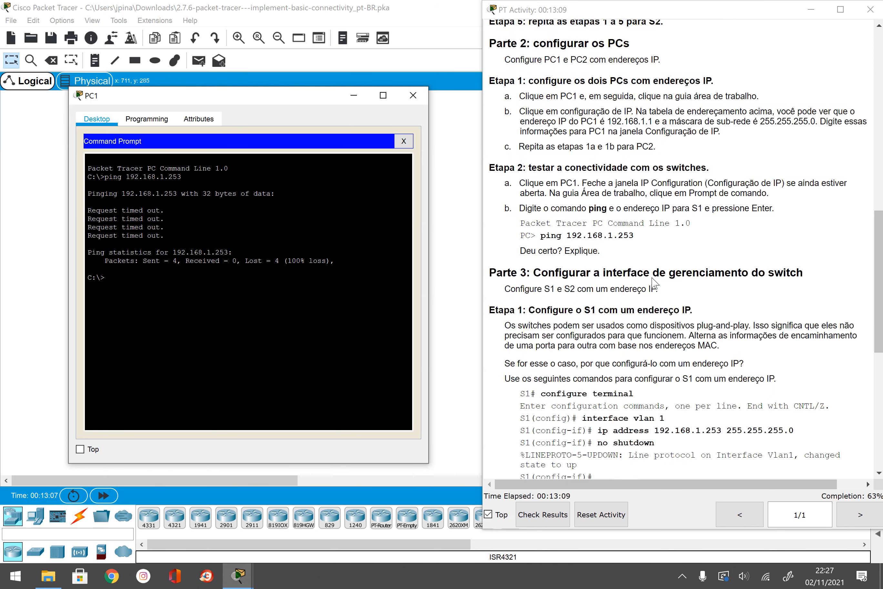
scroll(646, 289, down, 2)
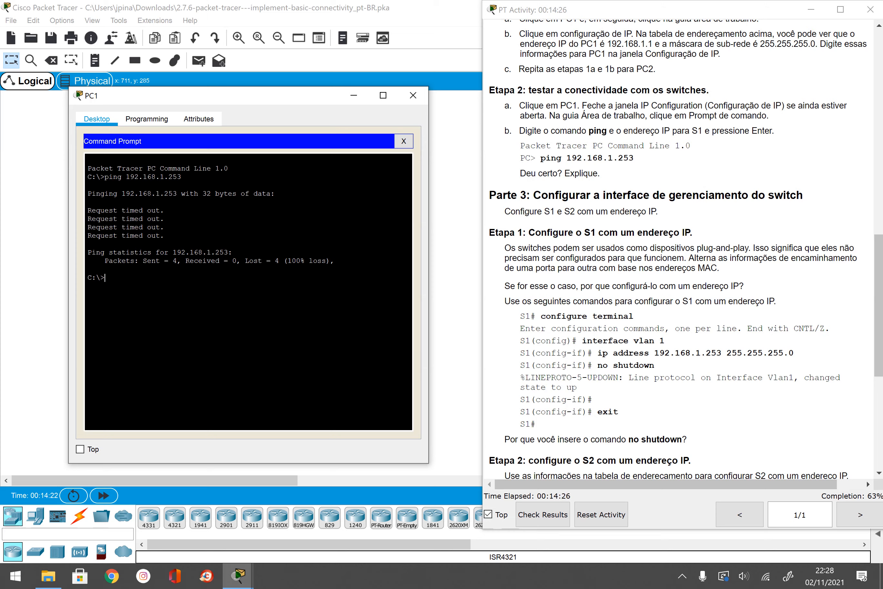
Step: Close PC1's window and return to the topology to reach S1
click(413, 95)
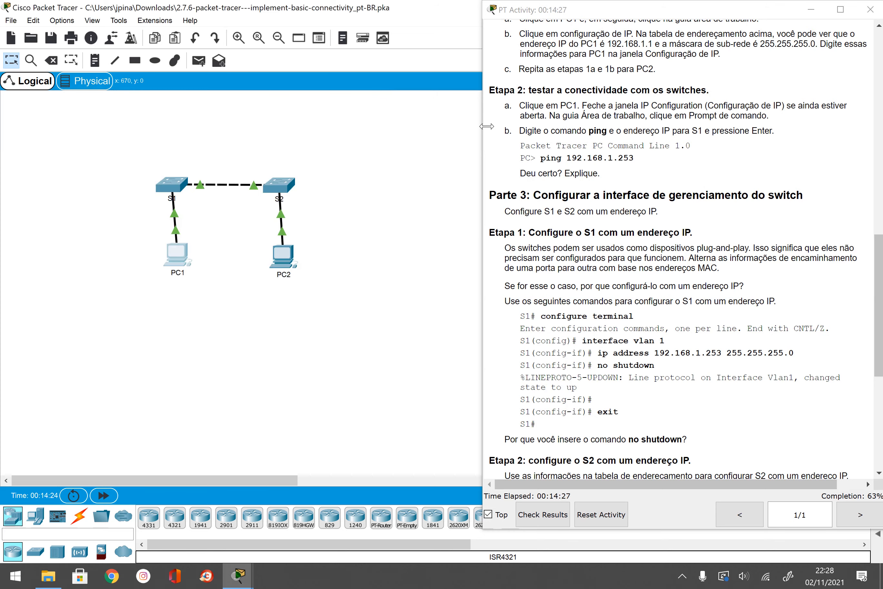
scroll(490, 126, up, 15)
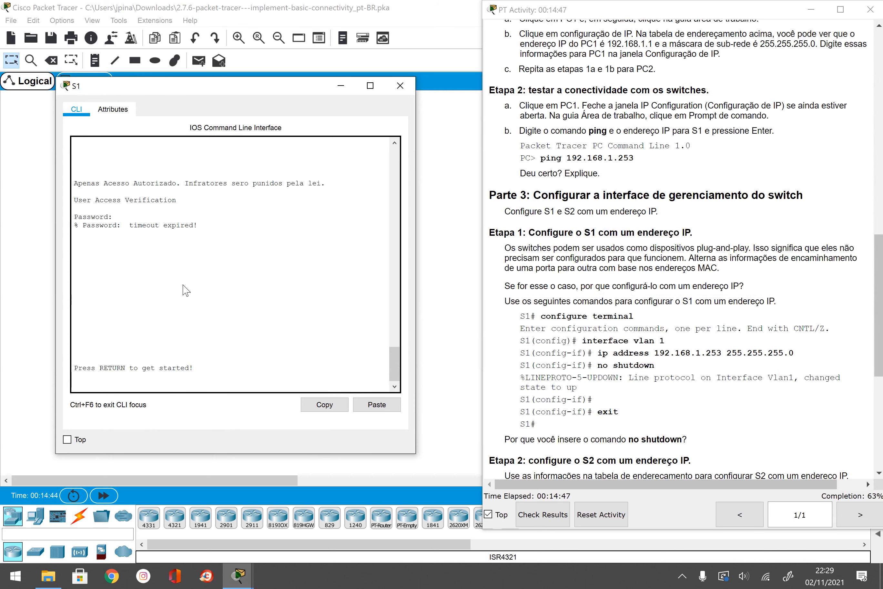
Step: Log into S1, reach privileged mode with the enable password, and enter conf t
key(Return)
key(Return)
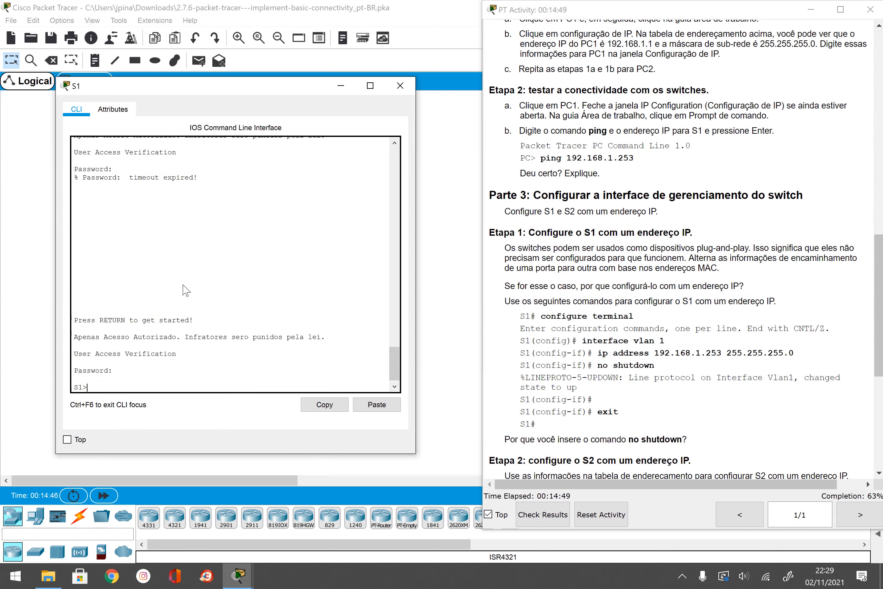
text(enable)
key(Return)
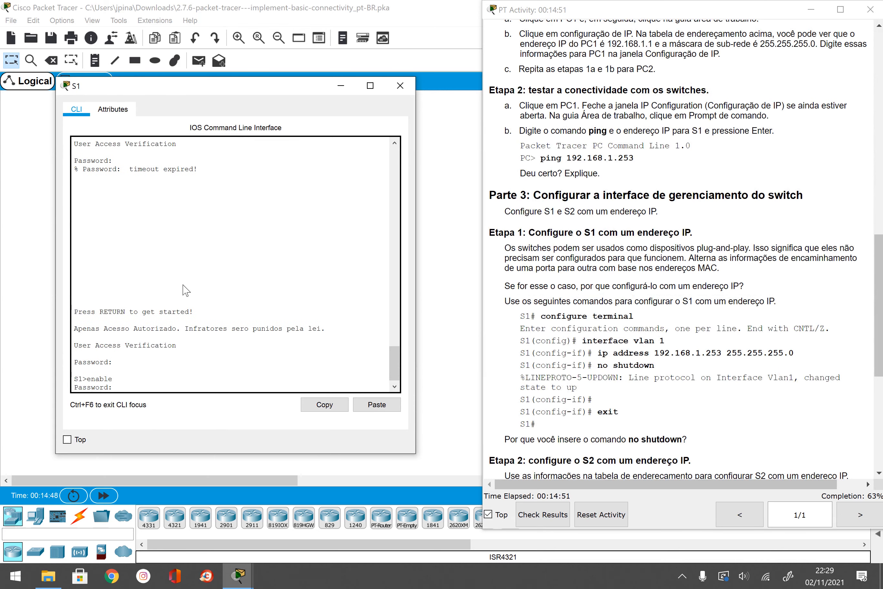
key(Return)
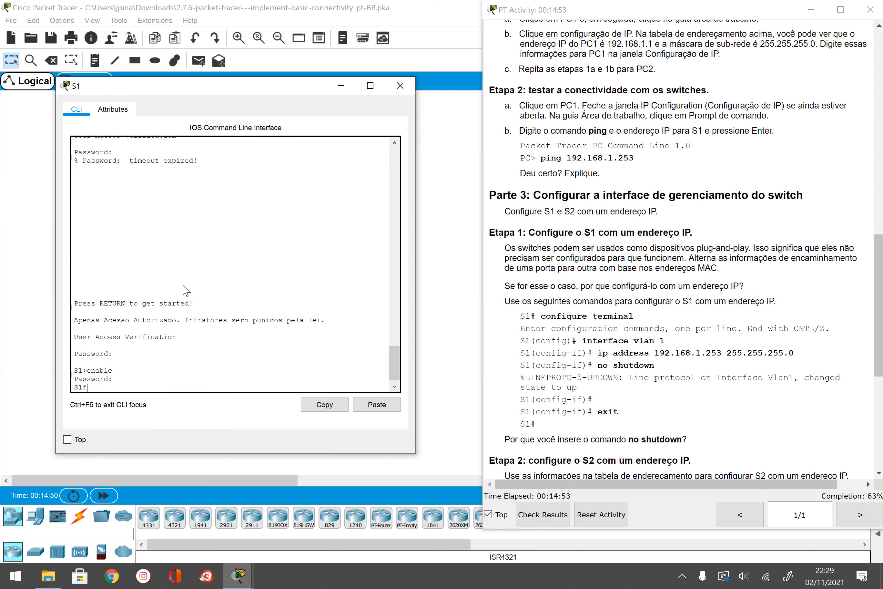
text(cond)
text( t)
key(Return)
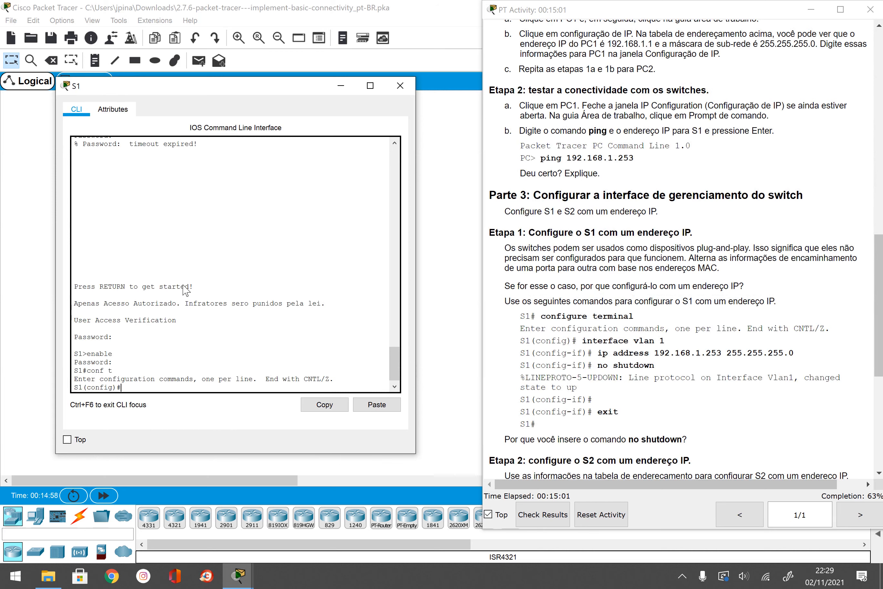
Step: Enter interface vlan 1 configuration and begin the ip address command
text(intr)
key(BackSpace)
text(erface vlan 1)
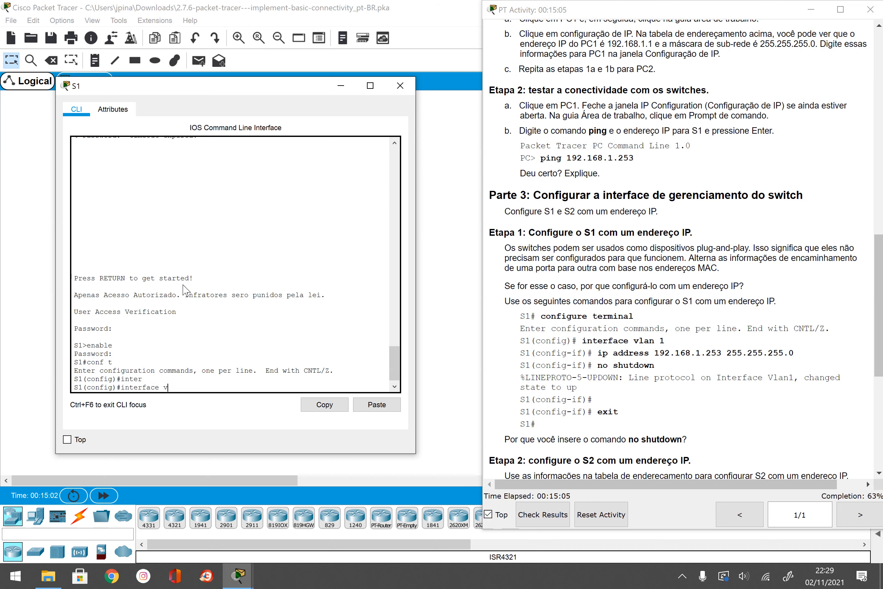
key(Return)
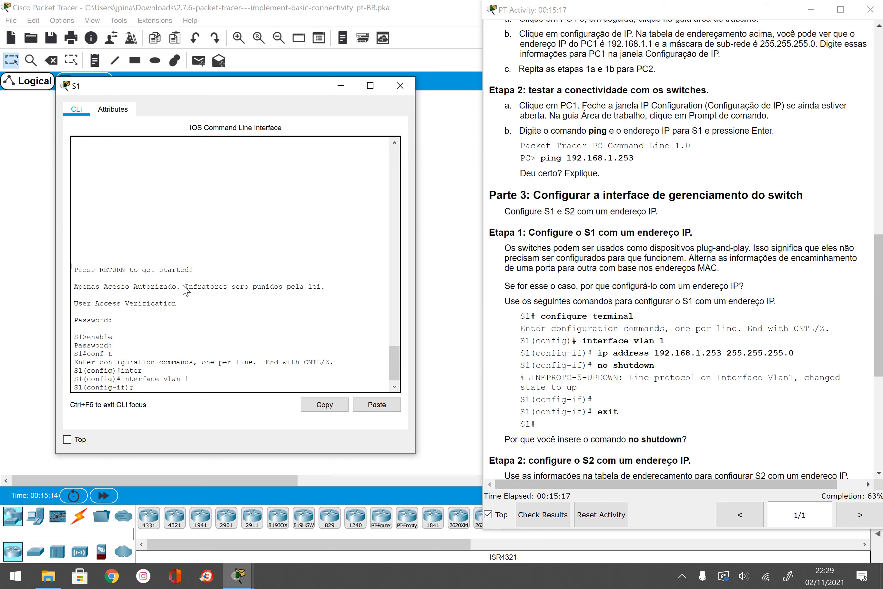
text(ip add)
Step: Assign S1's Vlan1 the address 192.168.1.253 with mask 255.255.255.0
key(Tab)
text(192.)
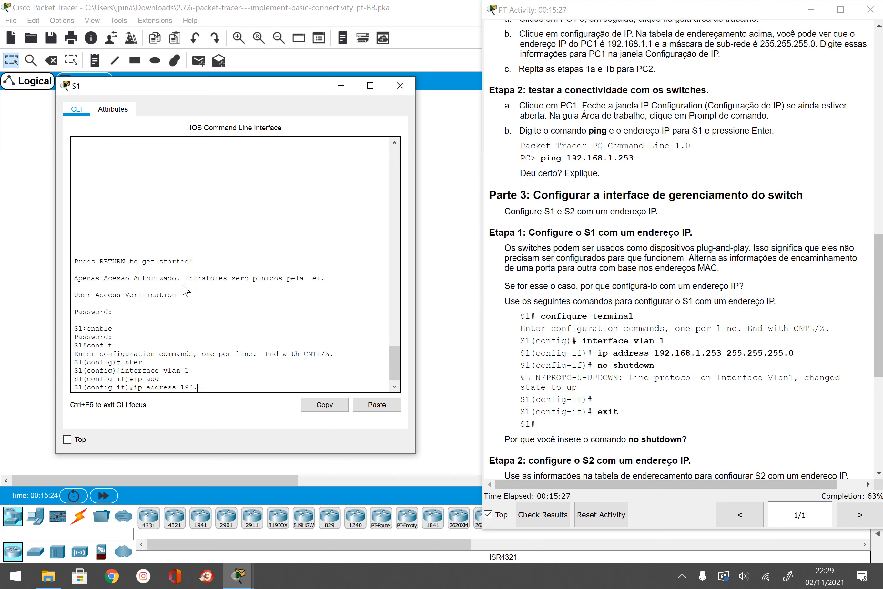
text(168.1.253)
key(Return)
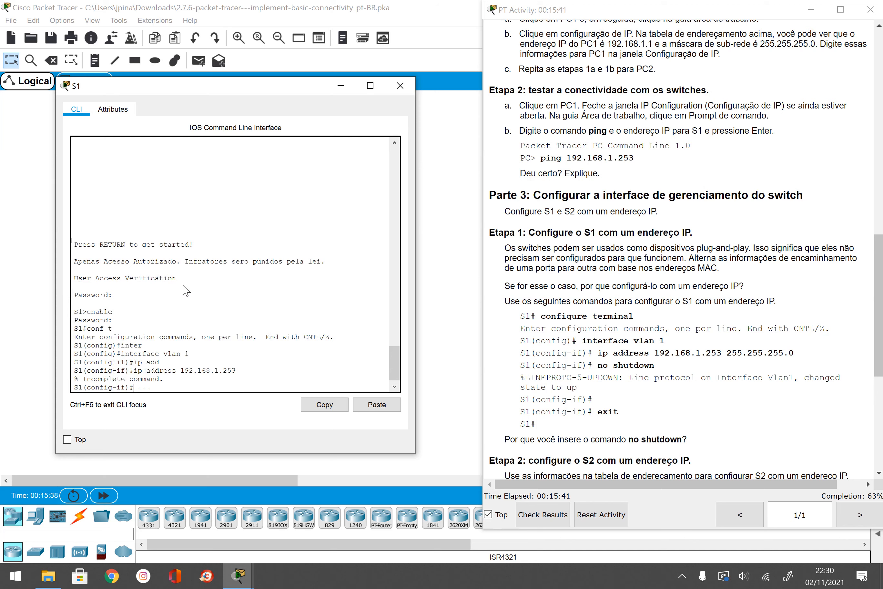
key(Up)
text(255.255.255.0)
key(Return)
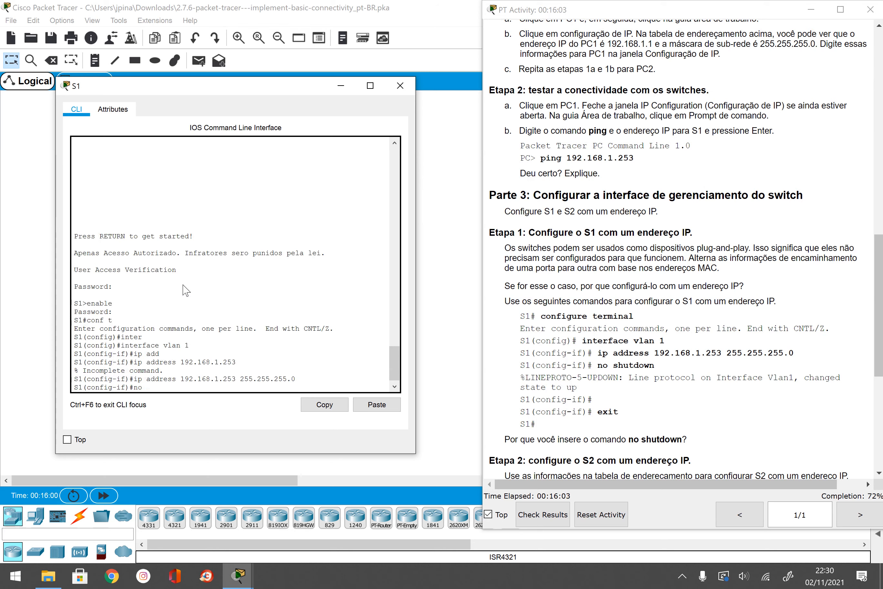
Step: Bring Vlan1 up with no shutdown and exit interface configuration
text(shutdown)
key(Return)
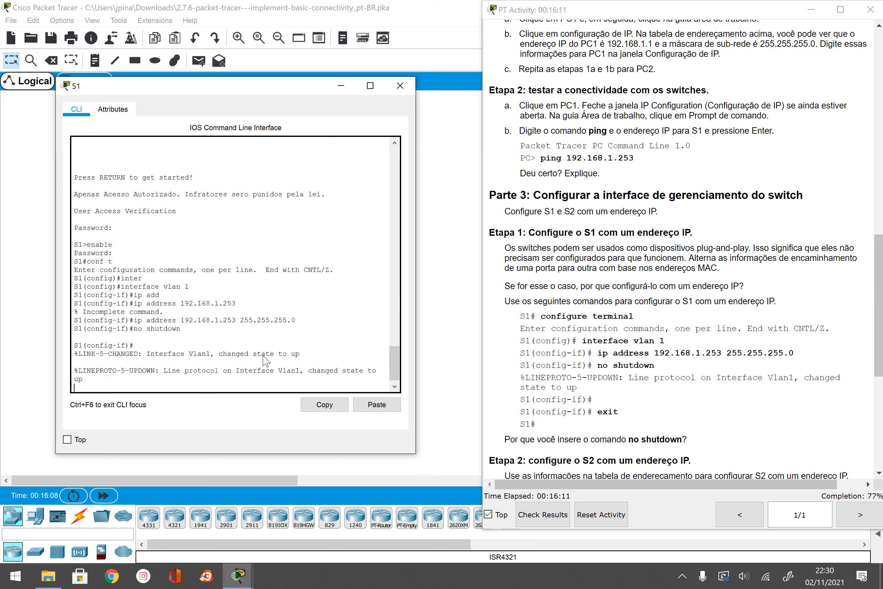
key(Return)
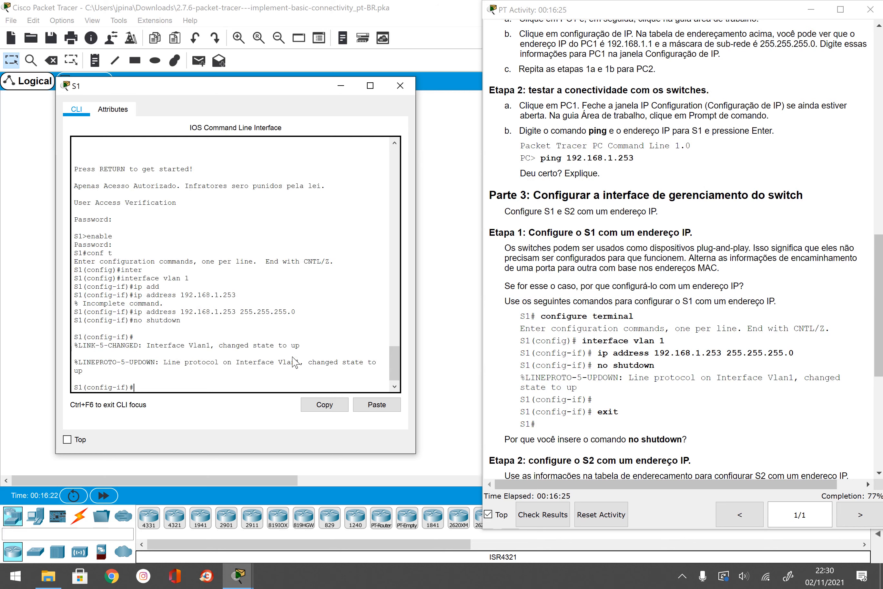
text(exit)
key(Return)
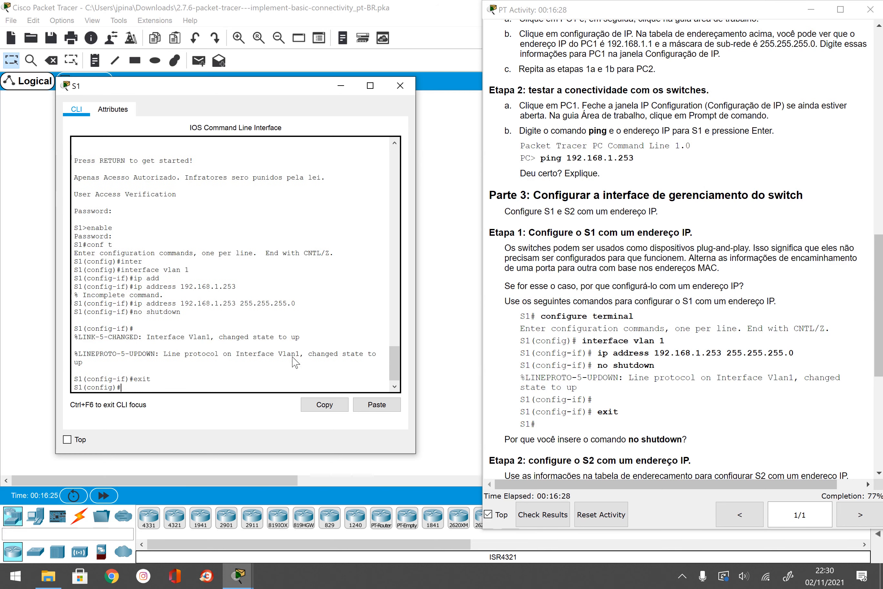
Step: Re-run ping 192.168.1.253 from PC1 until replies return with 0% loss
click(411, 85)
click(183, 254)
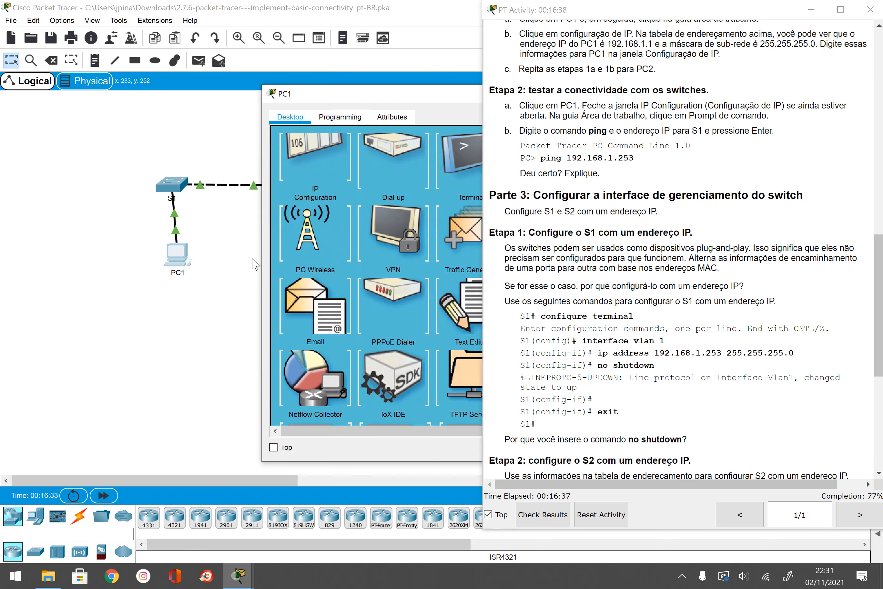
click(370, 160)
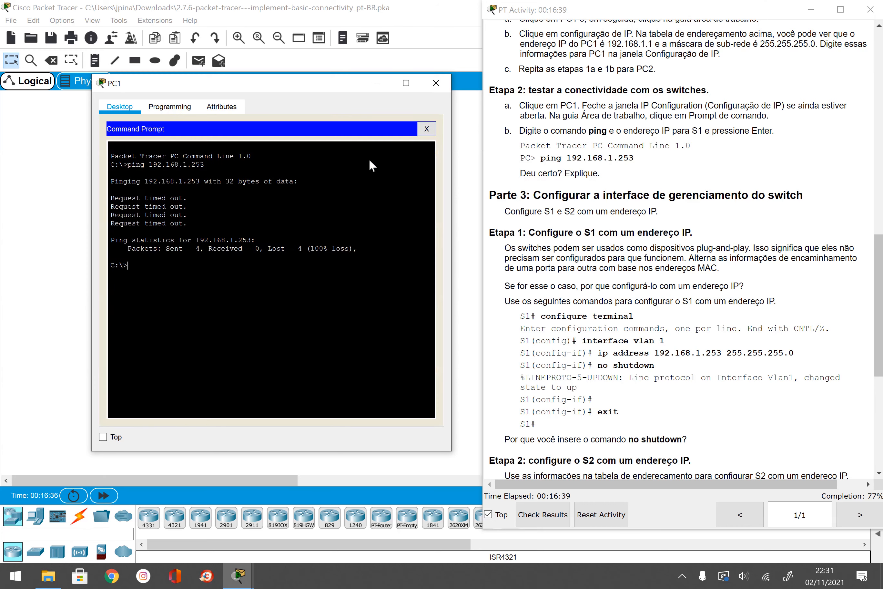
key(Up)
key(Return)
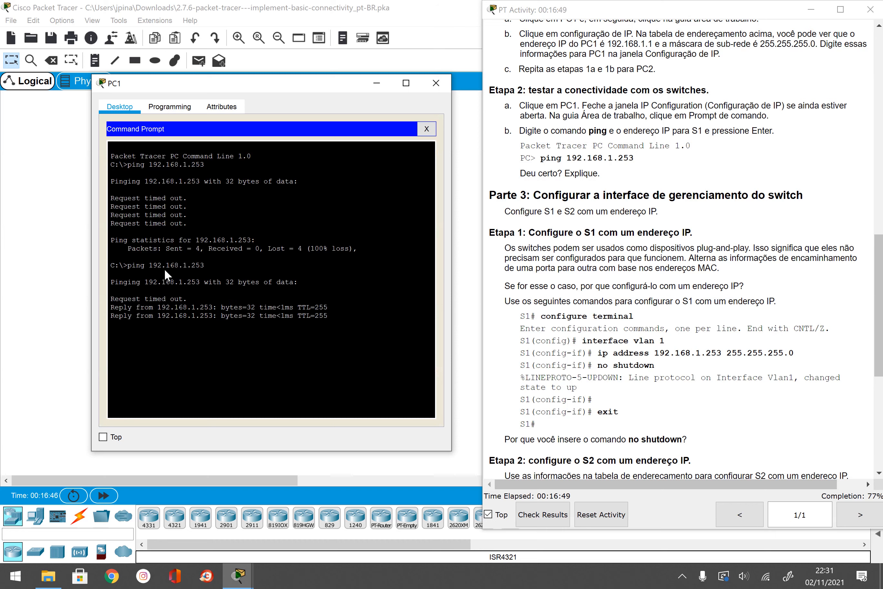
key(Up)
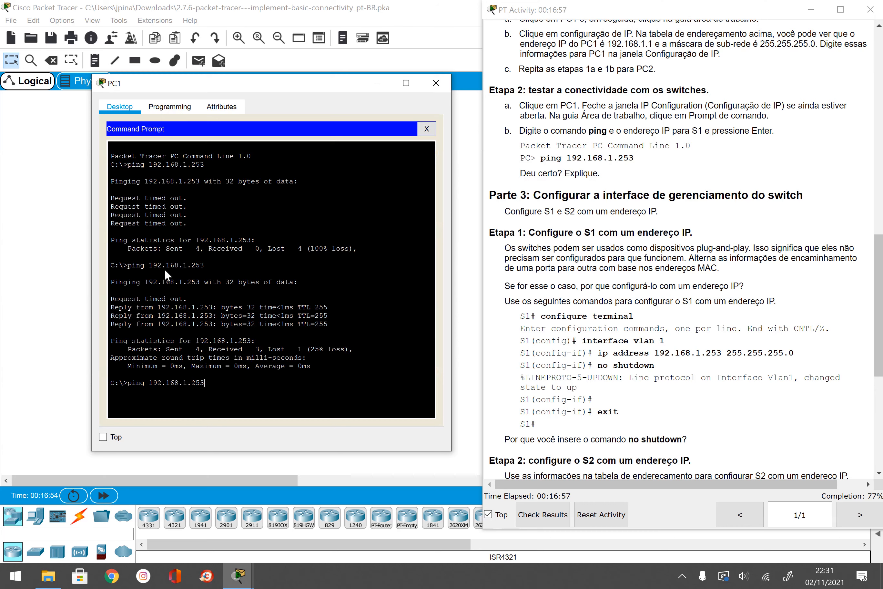
key(Return)
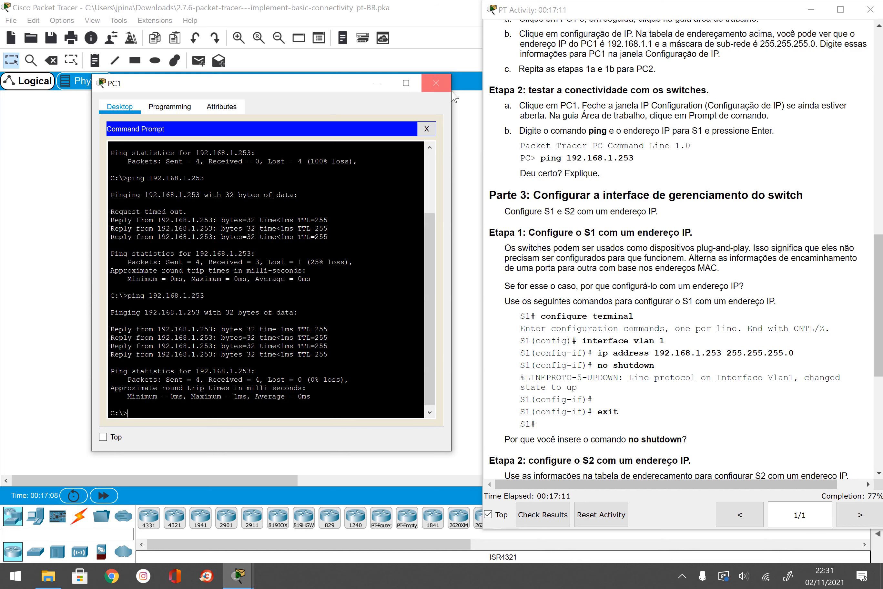
click(436, 83)
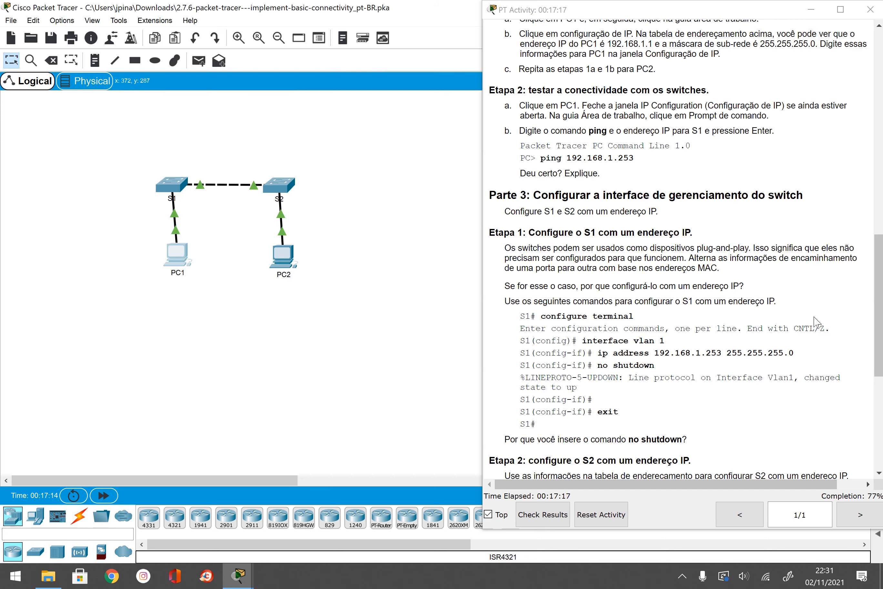
Step: Scroll the activity instructions to Etapas 3 and 4 and open switch S2
scroll(704, 303, down, 2)
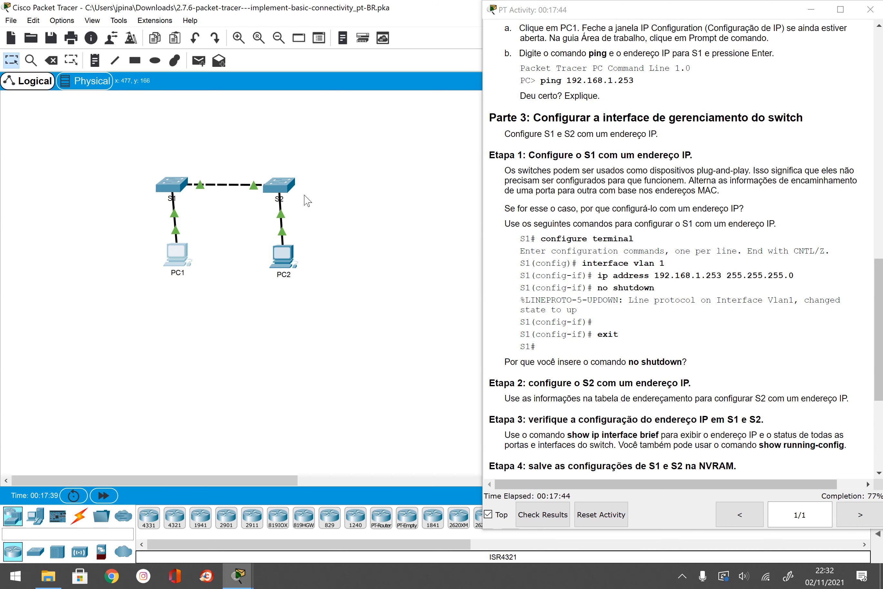
click(282, 186)
Step: On S2, enter global configuration and then interface vlan 1 configuration
drag(337, 98, 98, 69)
key(Return)
key(Return)
key(Return)
key(Return)
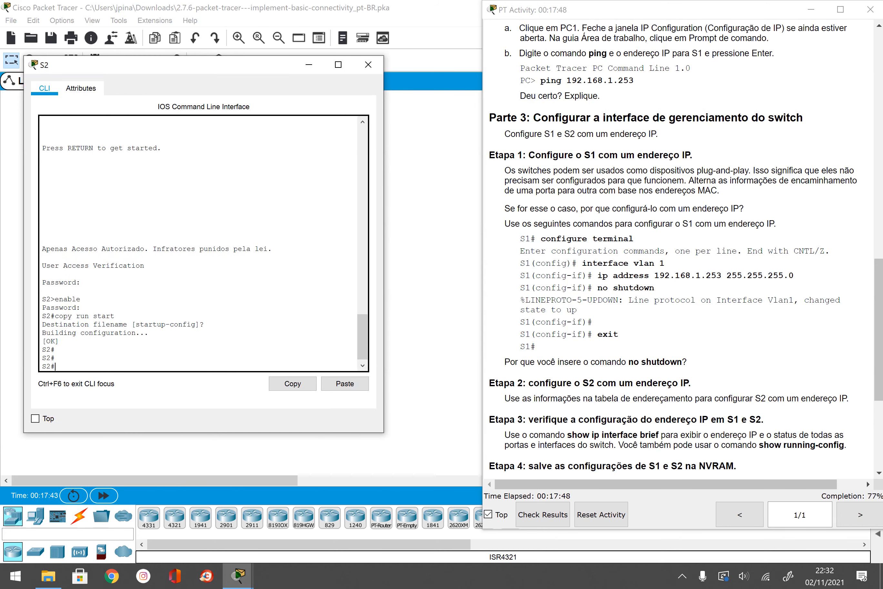
text(conf t)
key(Return)
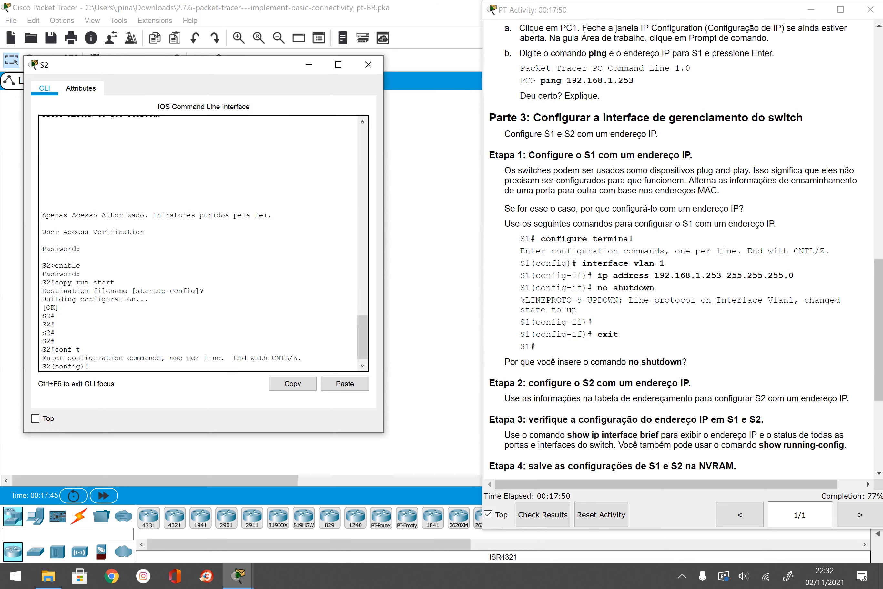
text(inter)
key(Tab)
text(vlan 1)
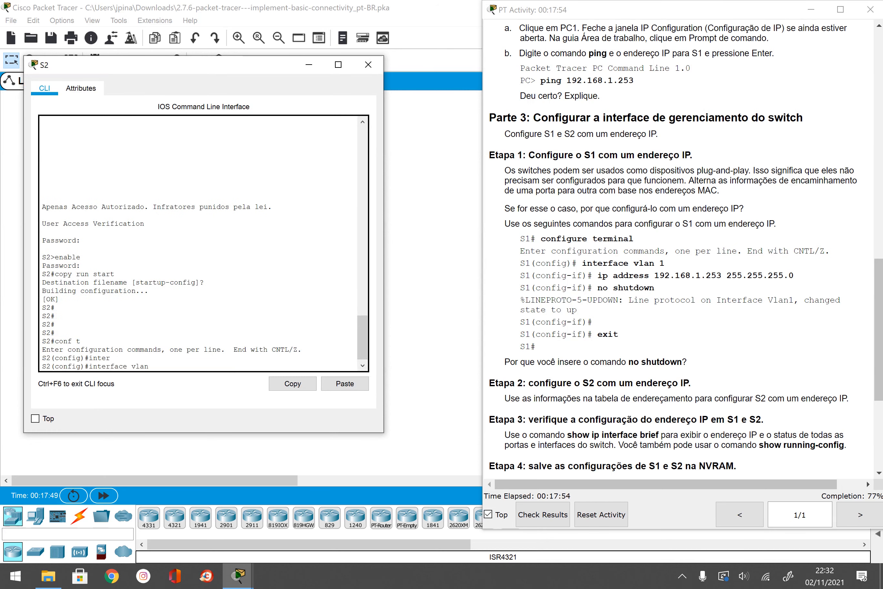
key(Return)
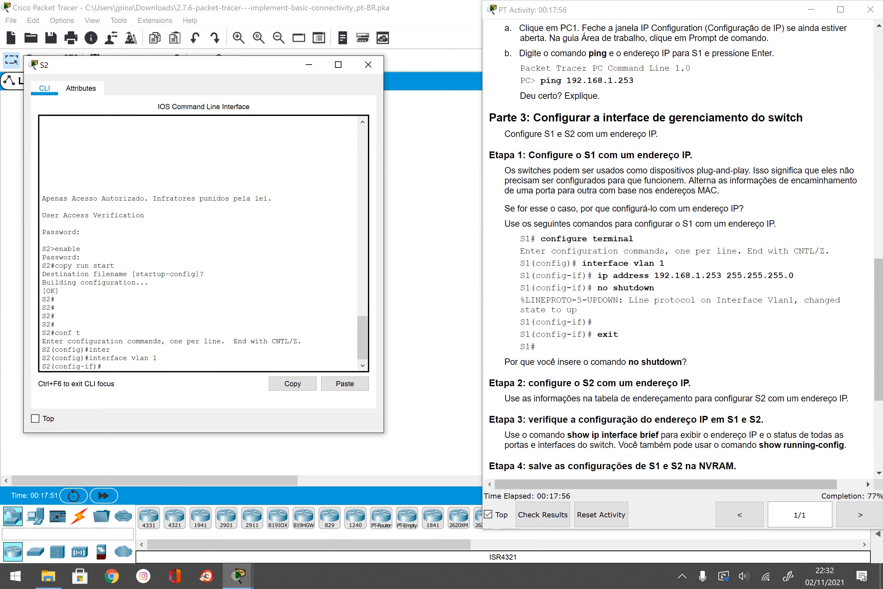
Step: Assign Vlan1 the address 192.168.1.254 255.255.255.0 and exit configuration
text(ip add)
key(Tab)
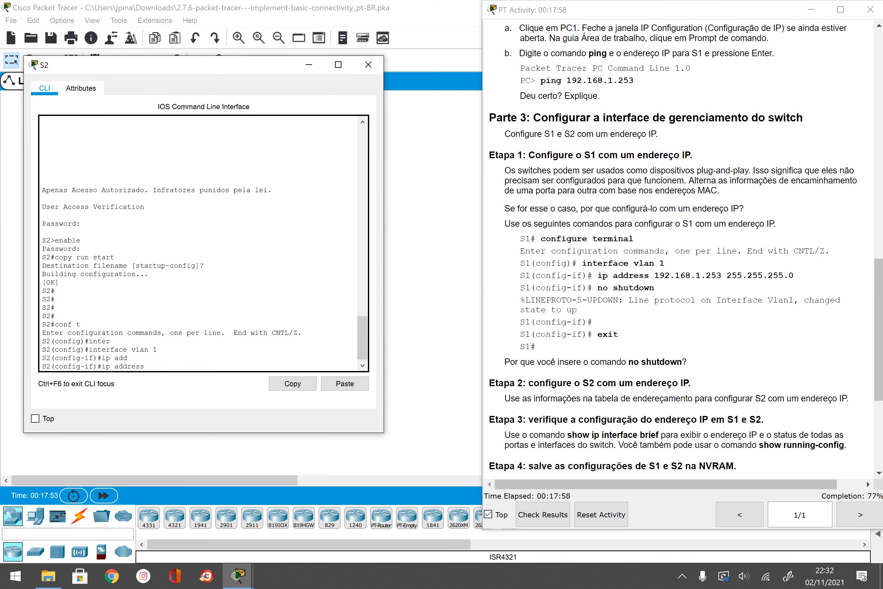
text(192.168.1.254 255.255.255)
text(.0)
key(Return)
text(exit)
key(Return)
text(exit)
key(Return)
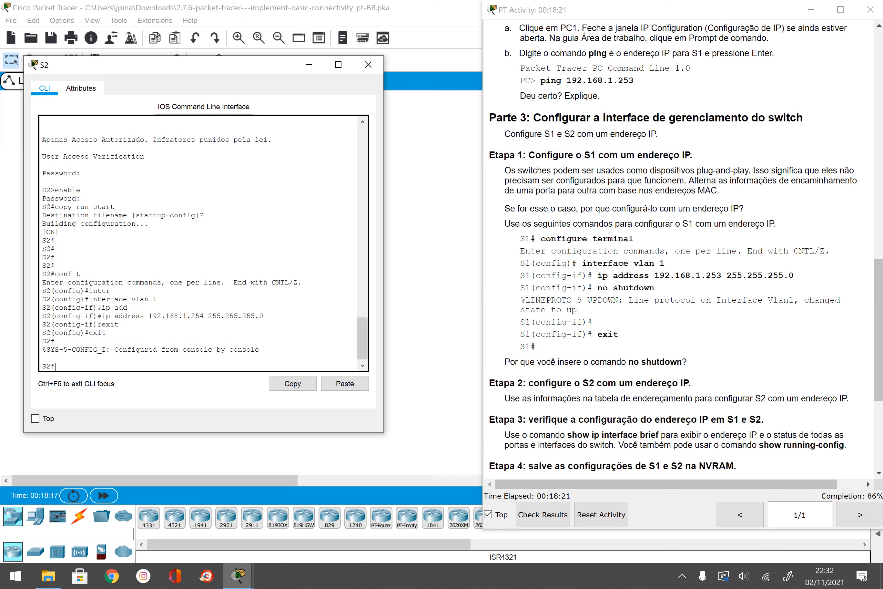
Step: Close S2's console and ping 192.168.1.254 from PC2's command prompt
click(368, 65)
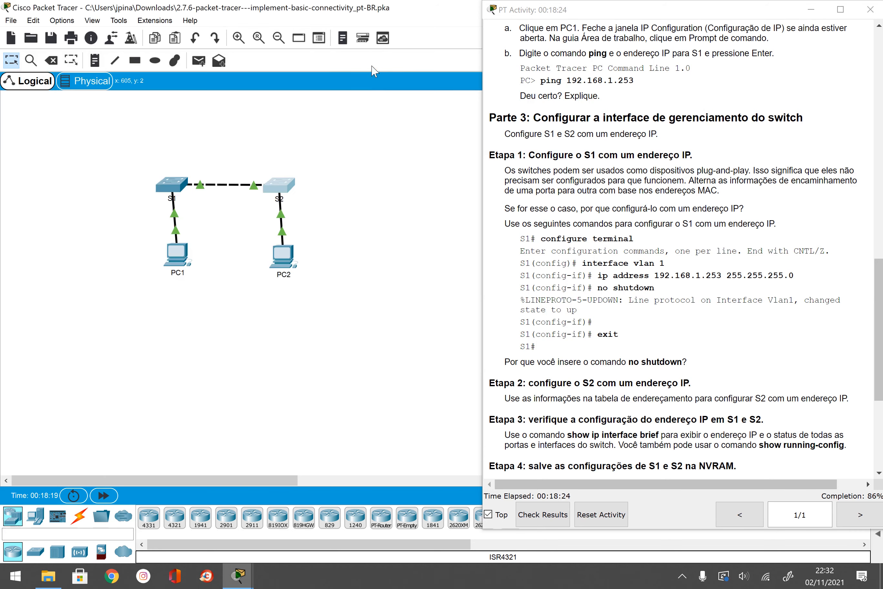
click(288, 262)
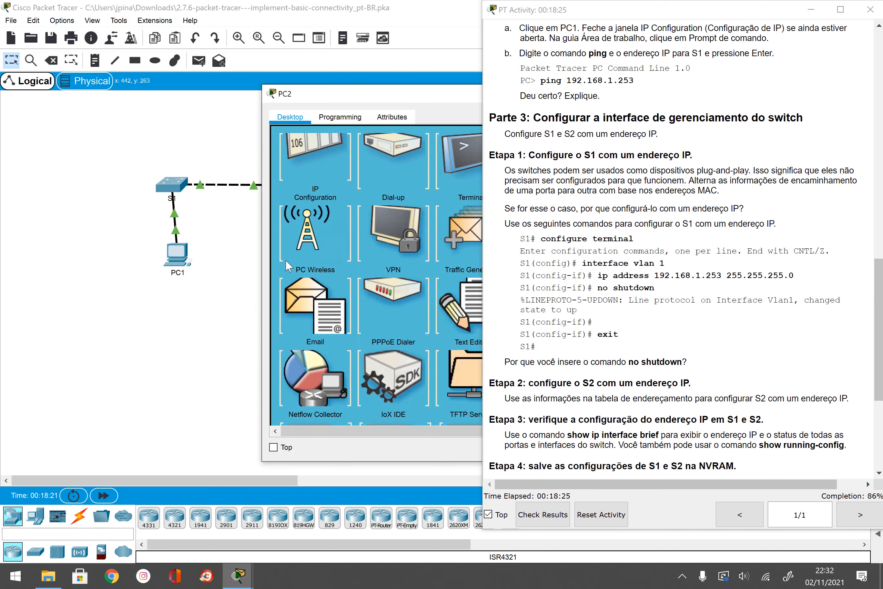
drag(429, 101, 283, 92)
click(423, 167)
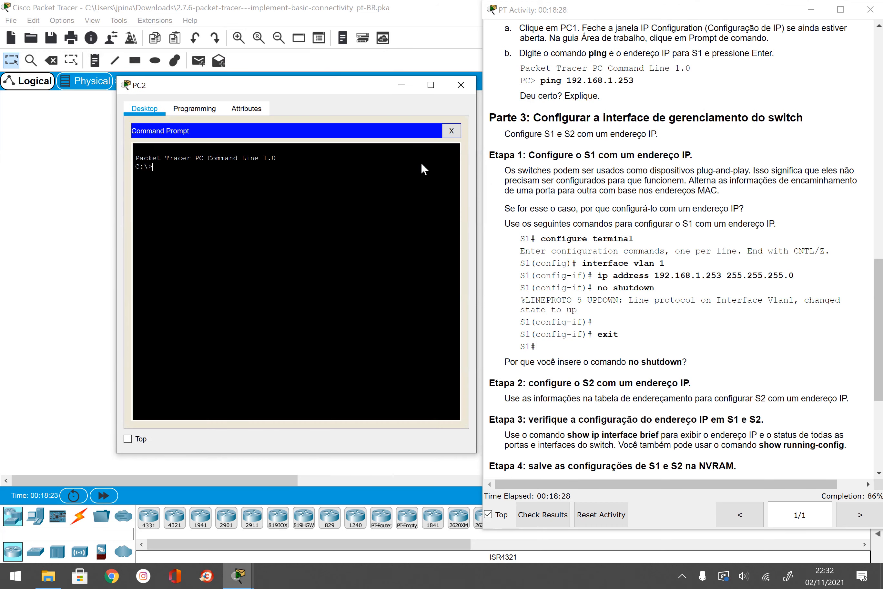
text(ping 192.168.1.254)
key(Return)
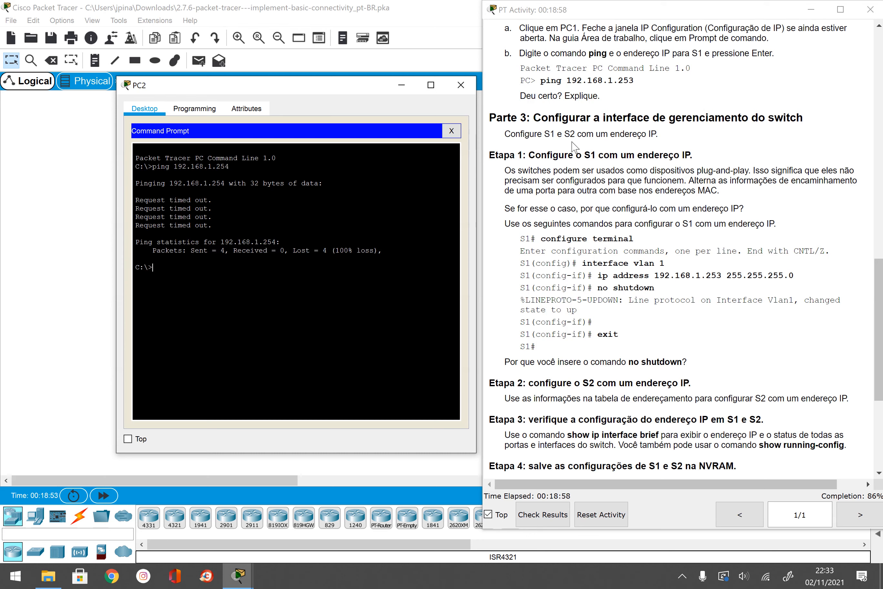
Step: Fast-forward the simulation and repeat the ping to 192.168.1.254, which still times out
click(104, 496)
click(104, 495)
click(104, 495)
click(104, 495)
click(104, 496)
drag(327, 85, 304, 54)
key(Up)
key(Return)
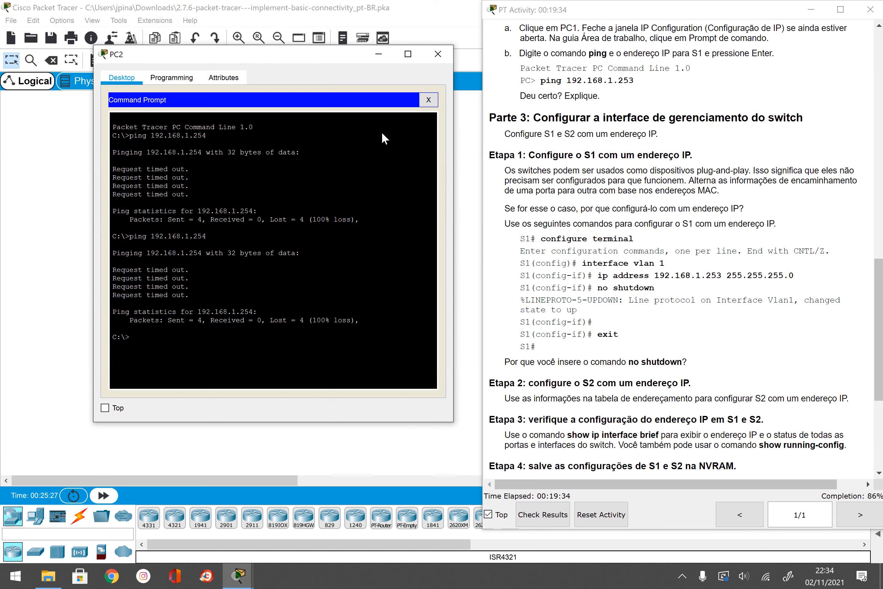
Step: Close PC2 and return to S2's CLI to enter conf t
click(438, 54)
click(283, 182)
click(242, 366)
key(Return)
text(conf t)
key(Return)
Step: Enable S2's interface vlan 1 with no shutdown
text(inter)
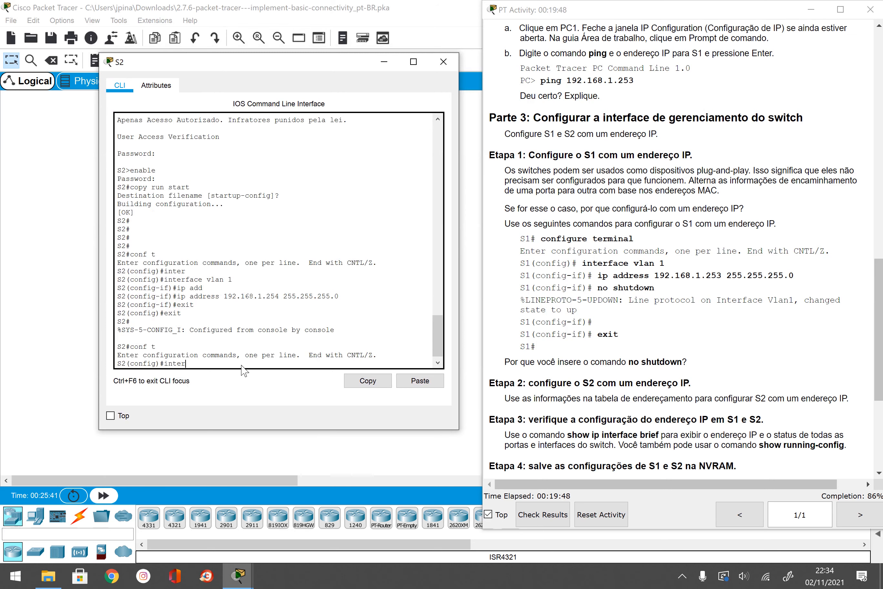
key(Tab)
text(vlan 1)
key(Return)
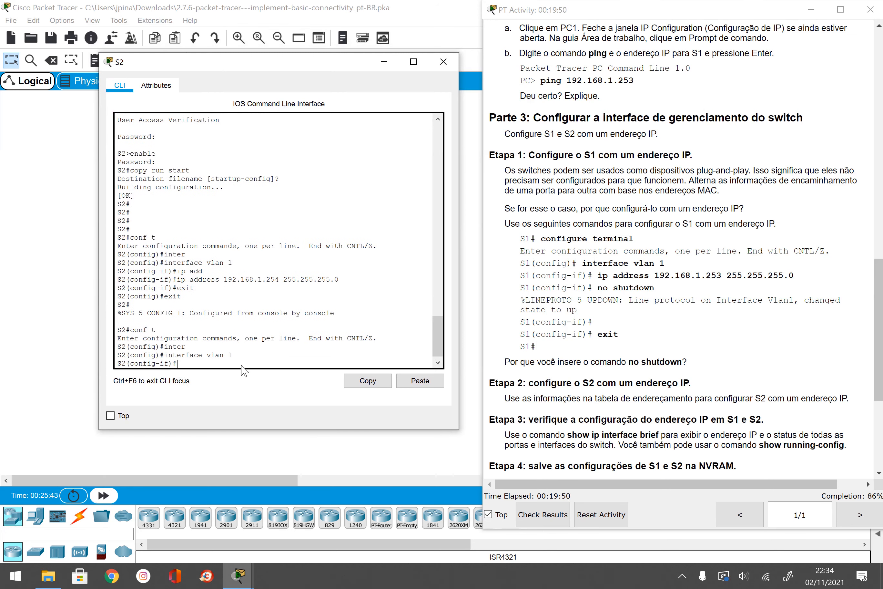
text(no shutdown)
key(Return)
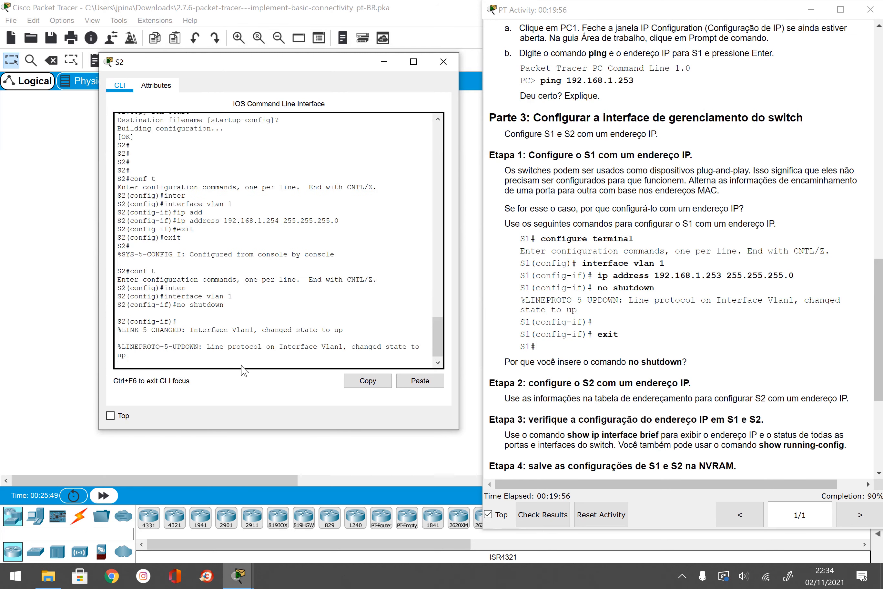
Step: Exit interface configuration back out of S2's Vlan1 settings
key(Return)
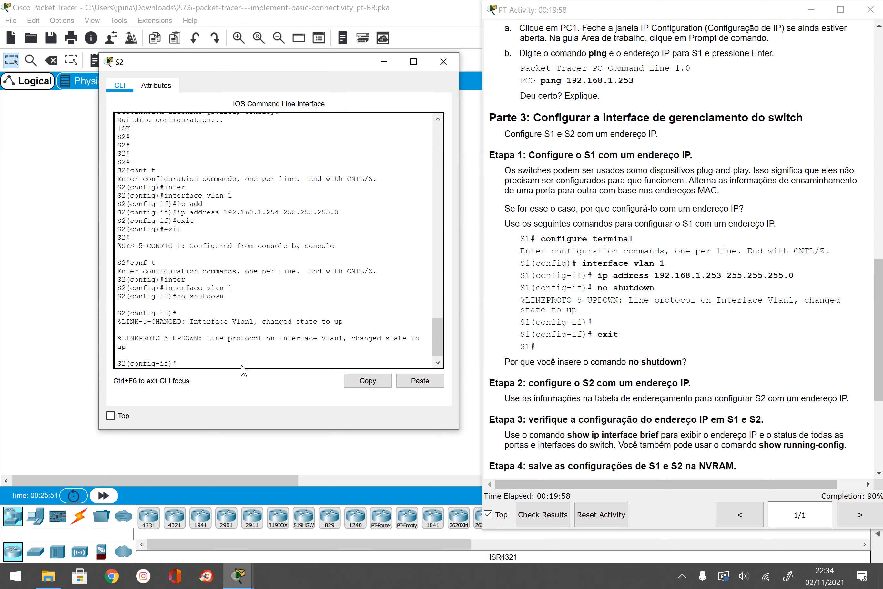
text(exirt)
key(Return)
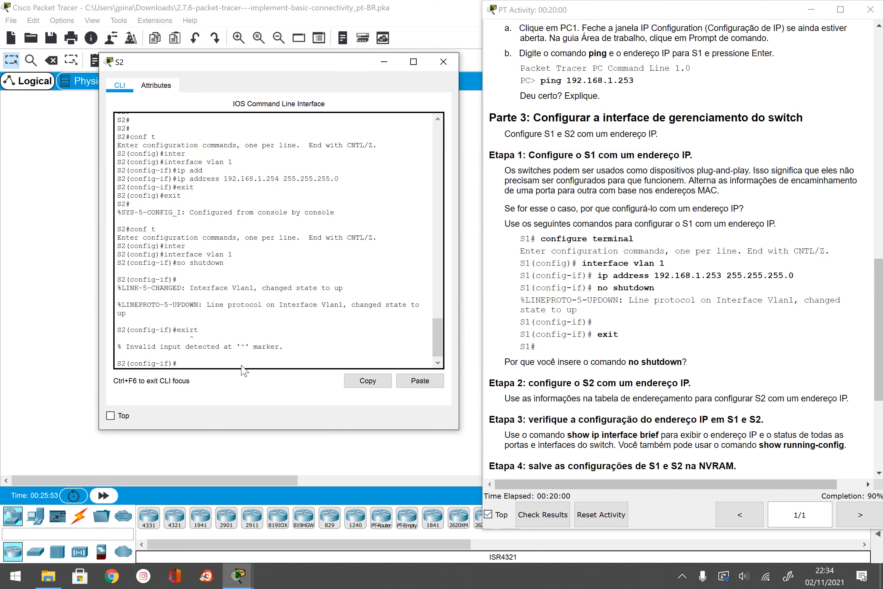
text(exit)
key(Return)
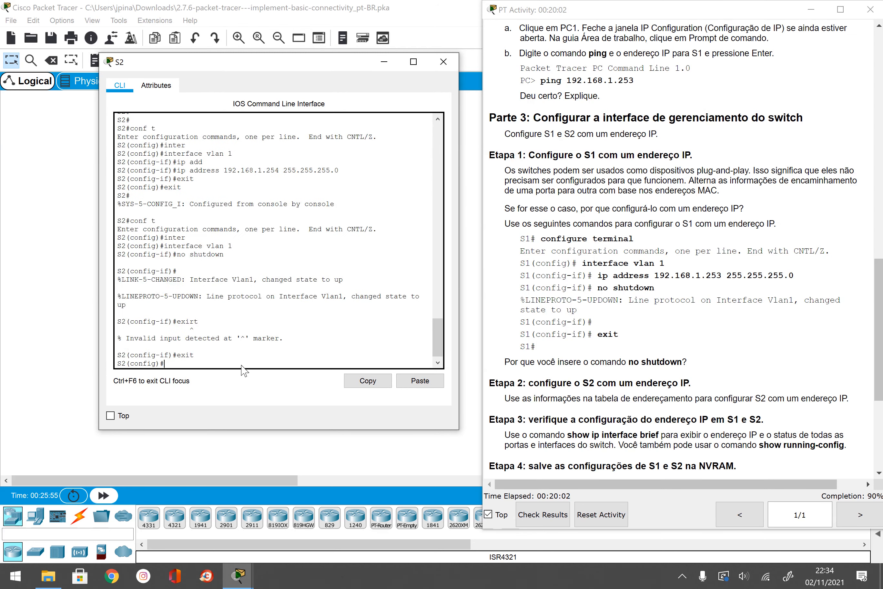
text(exit)
key(Return)
Step: Close S2 and recall the ping to 192.168.1.254 in PC2's command prompt
click(444, 62)
click(104, 496)
click(377, 143)
key(Up)
key(Return)
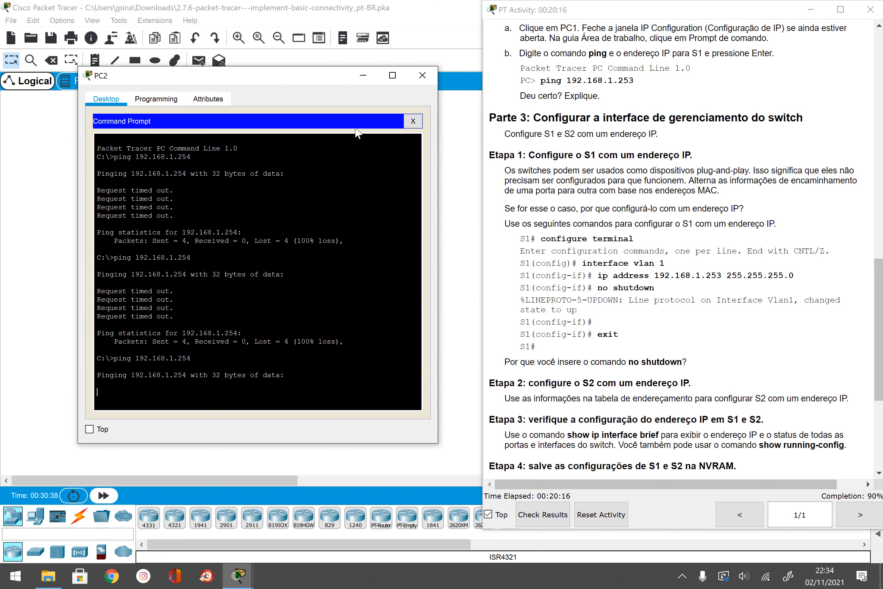
Step: Re-run ping 192.168.1.254 from PC2 until it gets 0% loss, then close PC2
drag(336, 71, 358, 40)
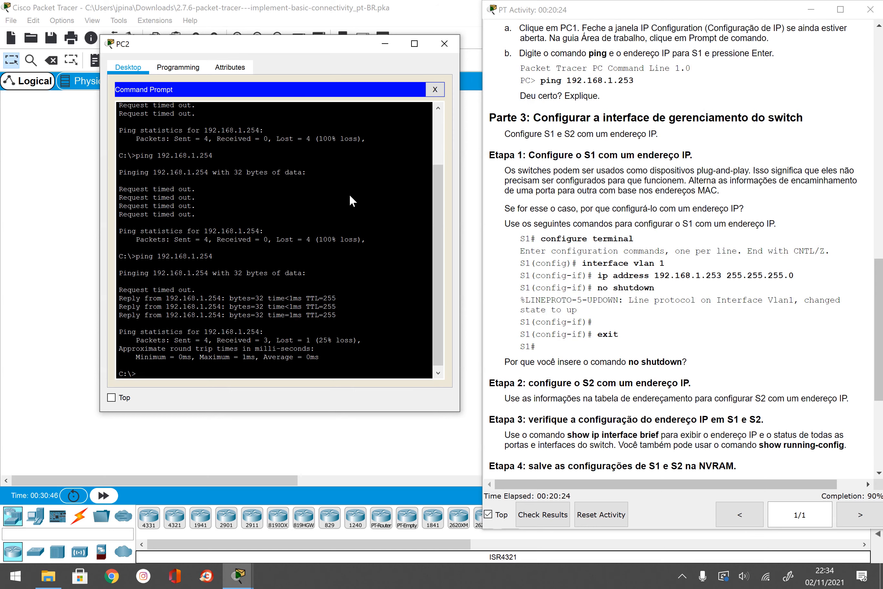
key(Up)
key(Return)
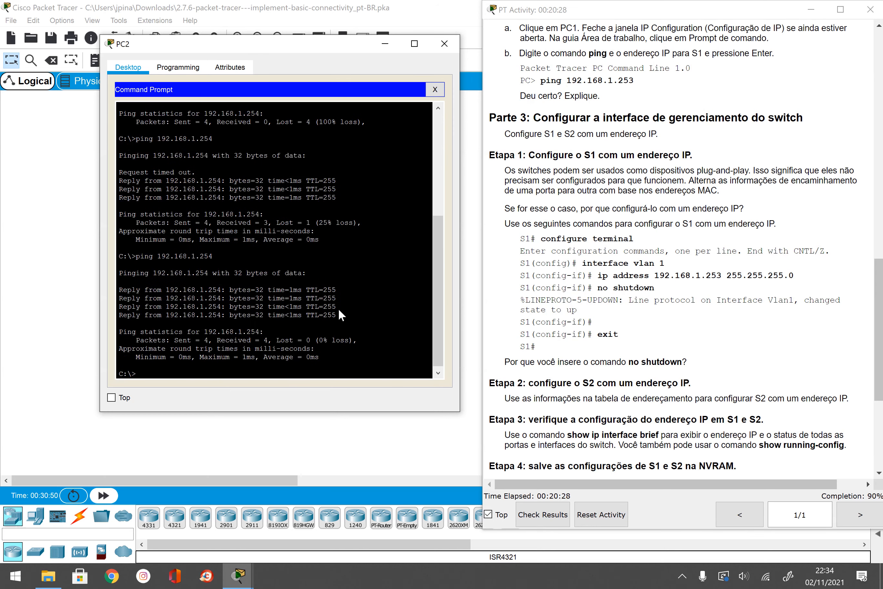
click(444, 43)
Step: From PC1's command prompt, edit the recalled ping to 192.168.1.254 and run it successfully
click(177, 254)
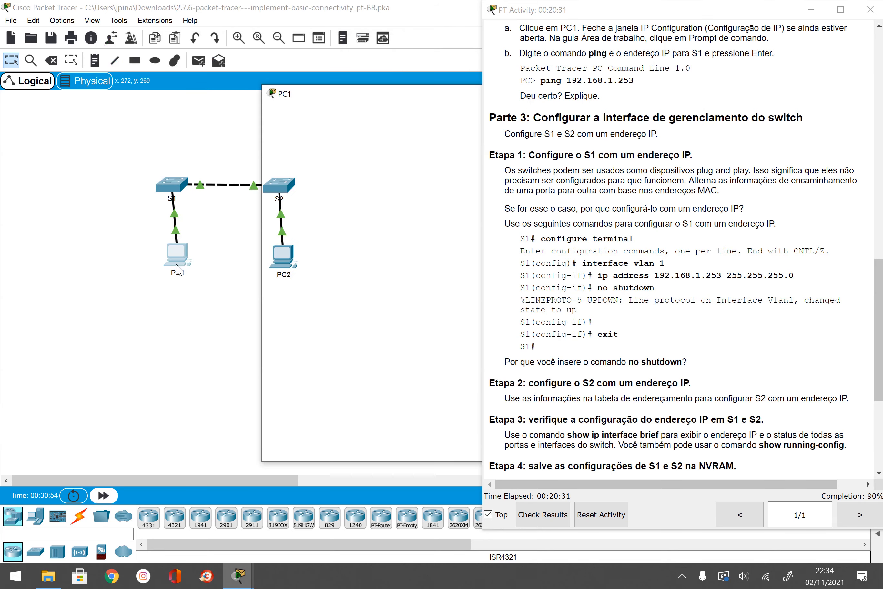
click(389, 180)
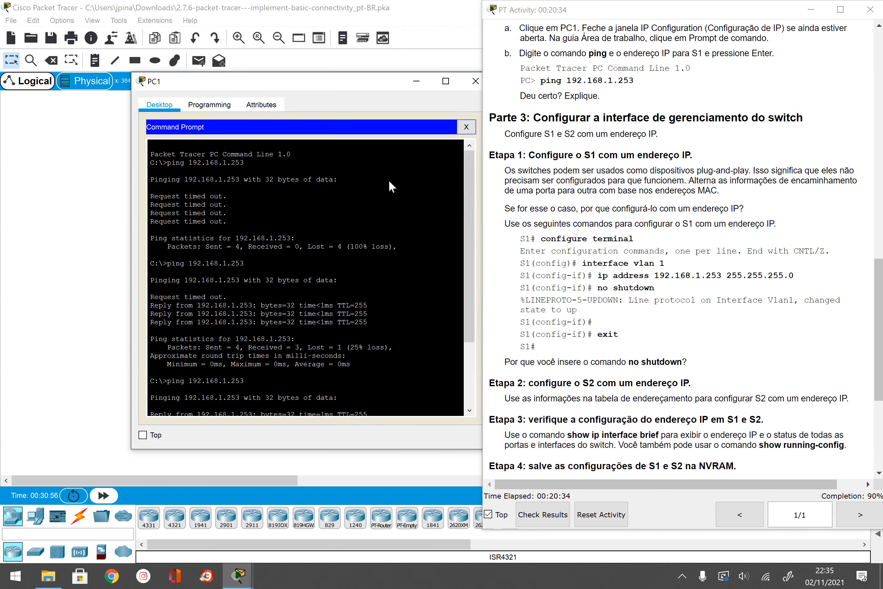
key(Up)
key(BackSpace)
text(4)
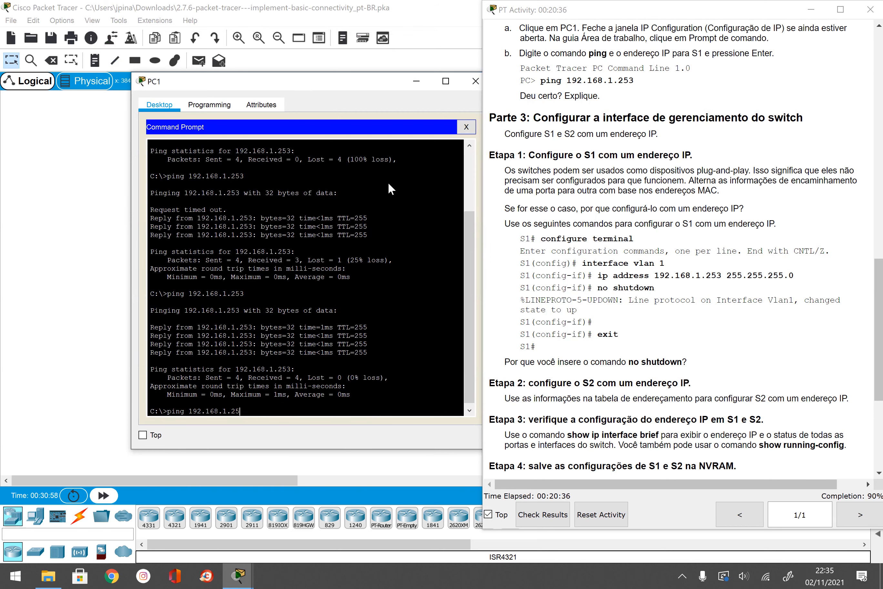
key(Return)
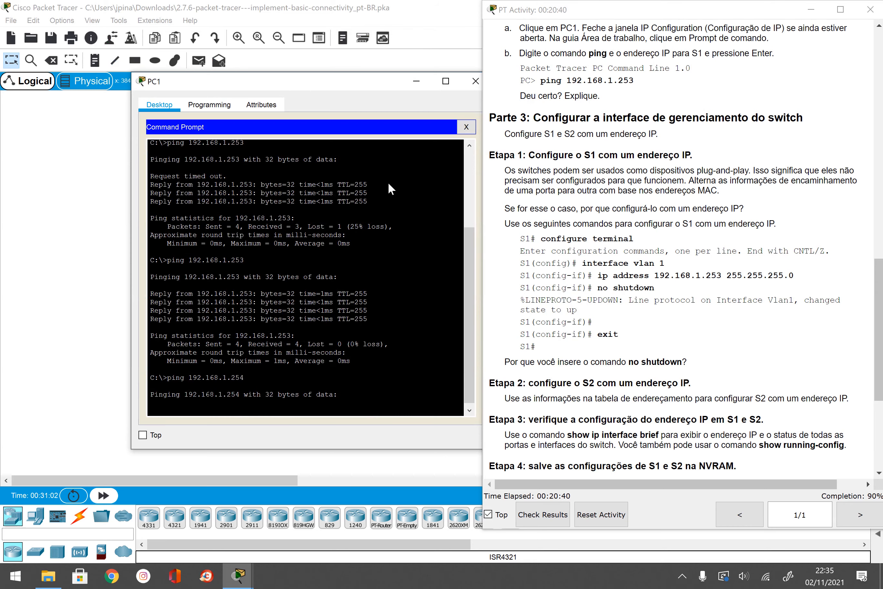
Step: Close PC1's window and scroll the instructions to Etapa 5's connectivity checks
drag(351, 83, 313, 50)
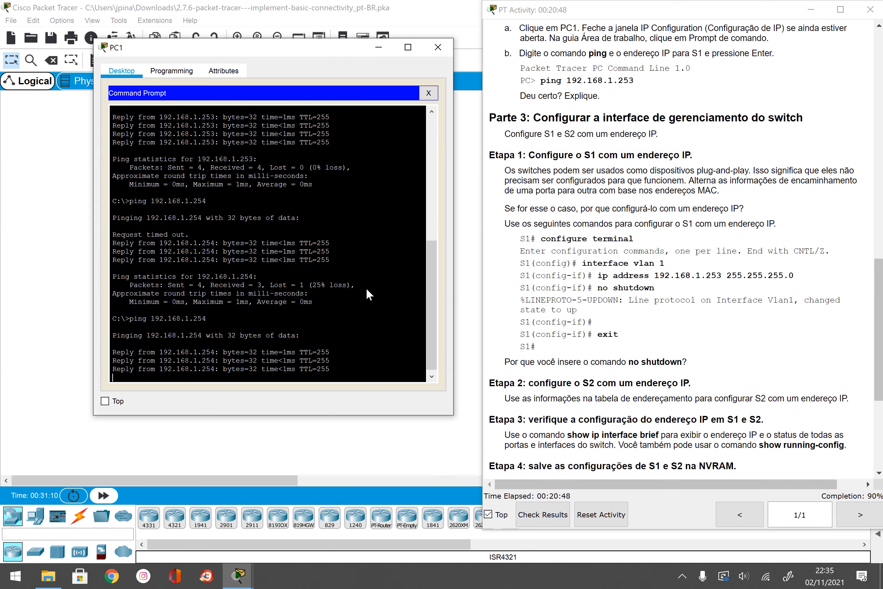
click(438, 48)
scroll(748, 316, down, 4)
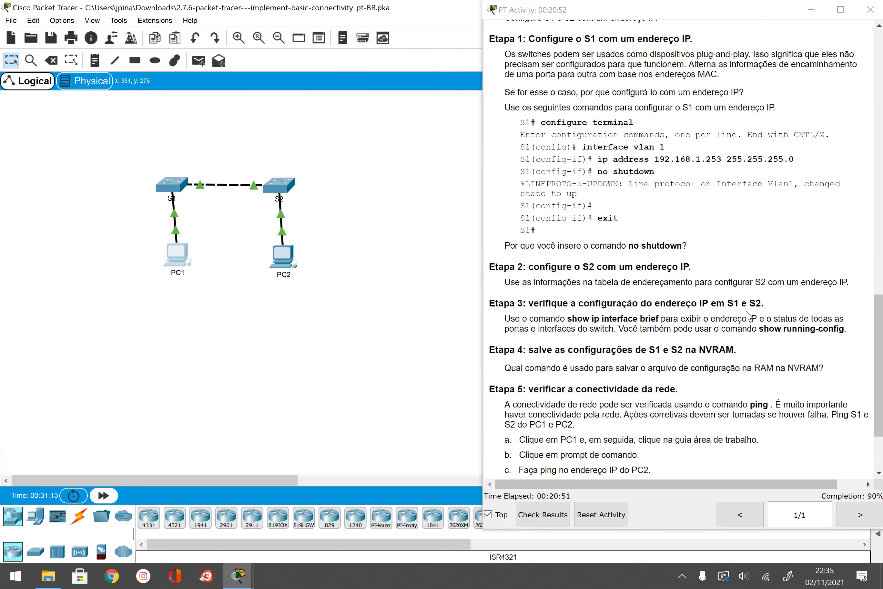
scroll(749, 315, down, 2)
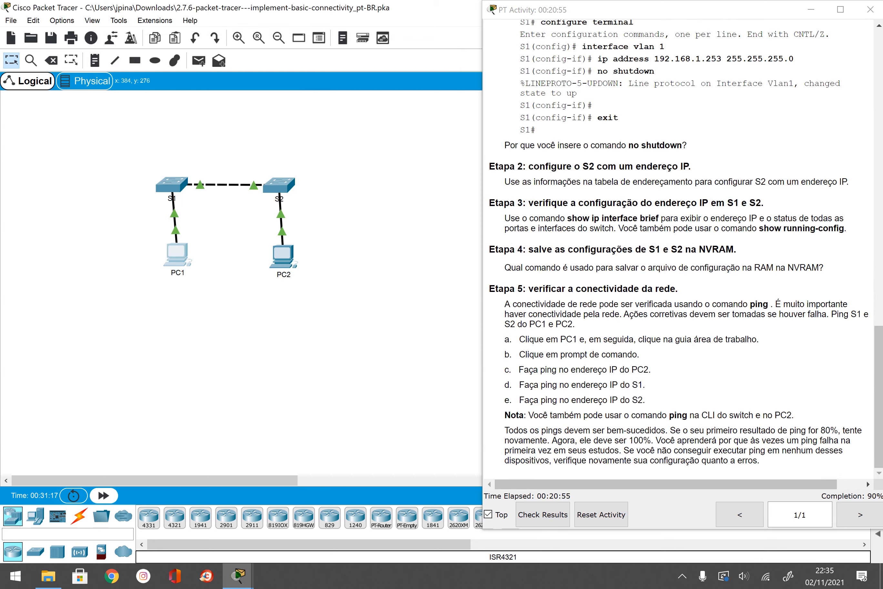
Step: Log into switch S1's console and enter privileged mode with enable
click(169, 185)
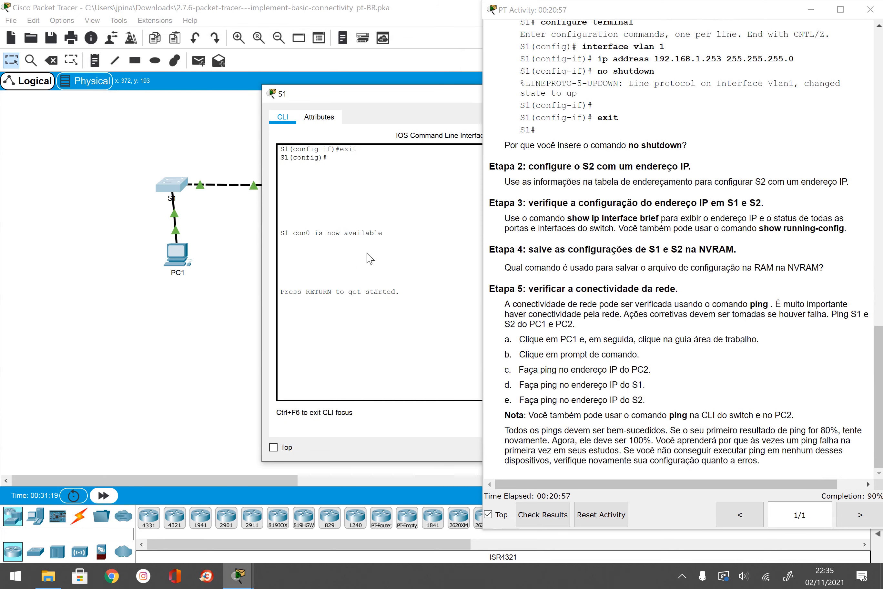
key(Return)
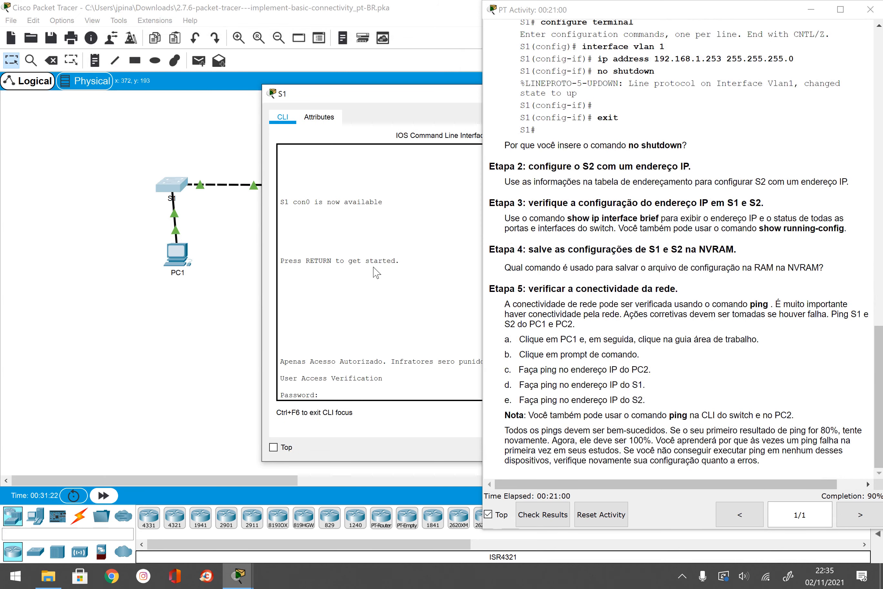
key(Return)
text(enab)
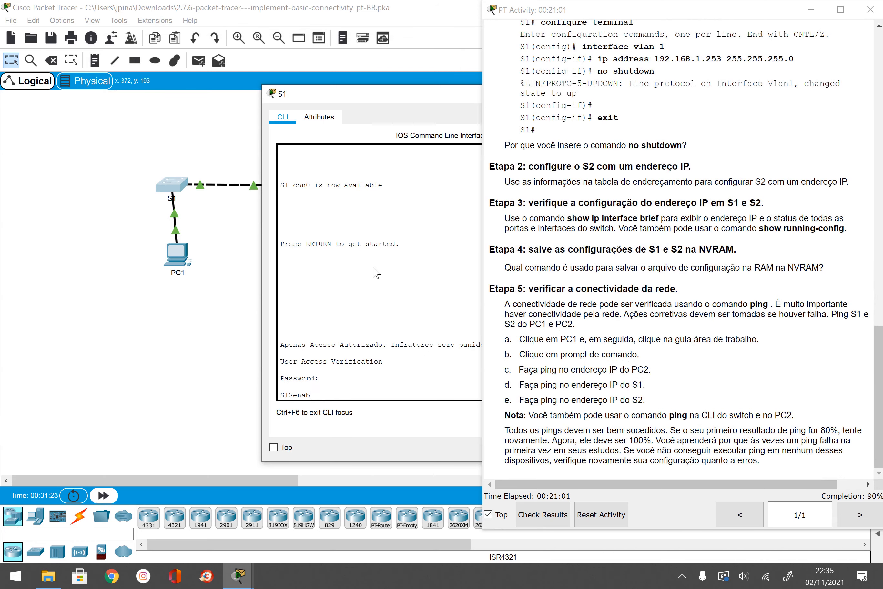
text(le)
key(Return)
key(Return)
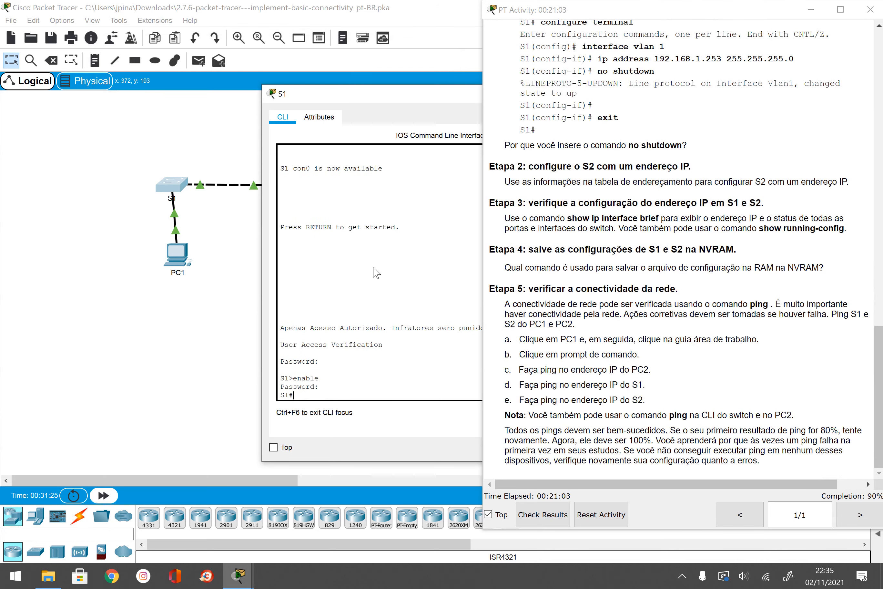
drag(368, 99, 193, 87)
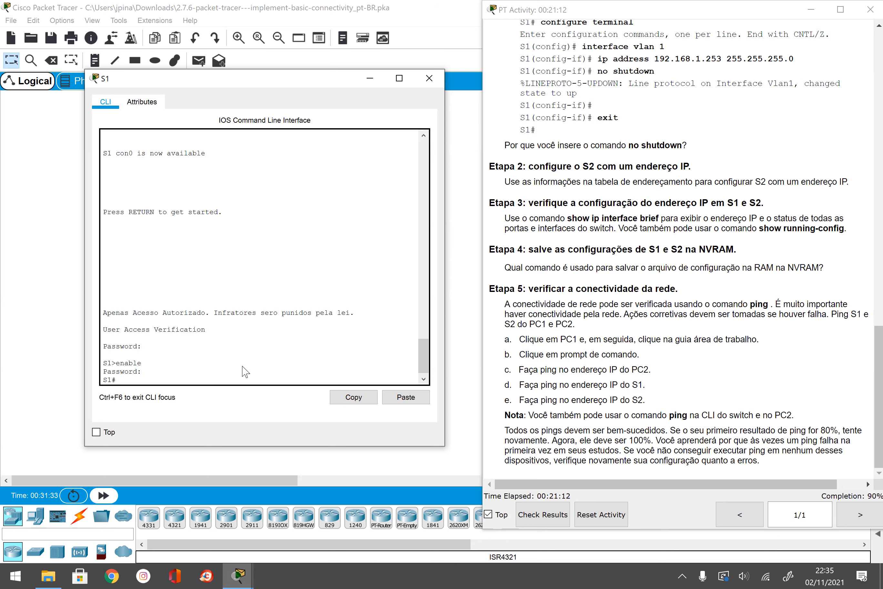
Step: Run copy running-config startup-config on S1, accepting the default filename
text(cop)
key(Tab)
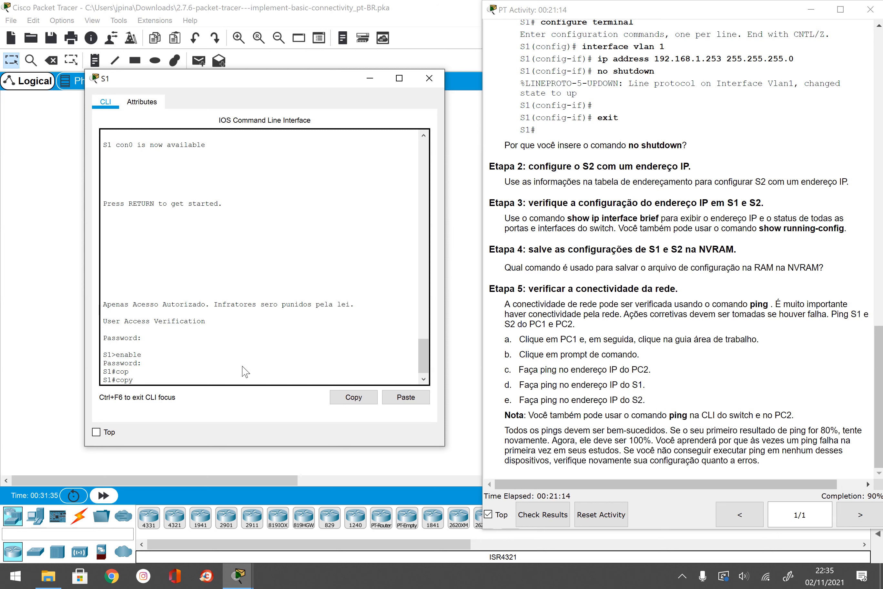
text(run)
key(Tab)
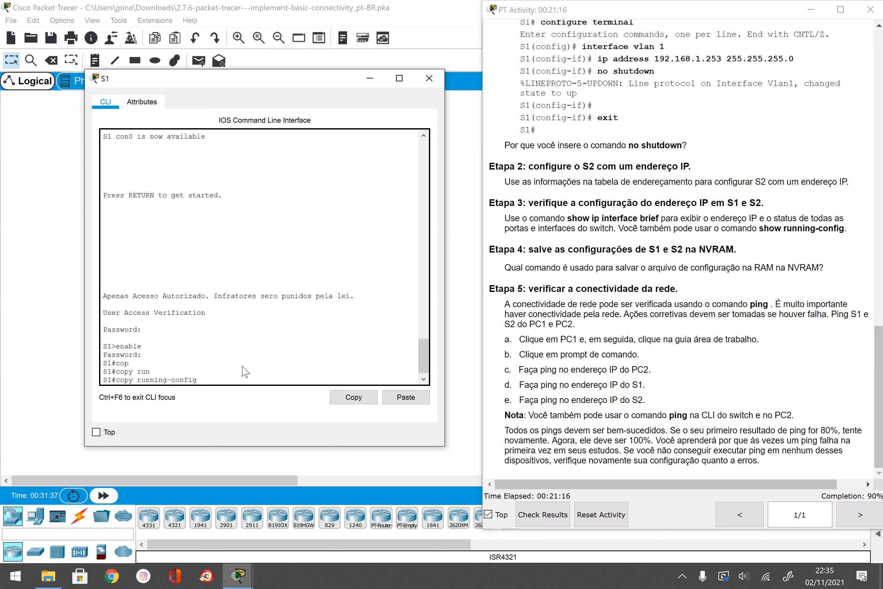
text(start)
key(Tab)
key(Return)
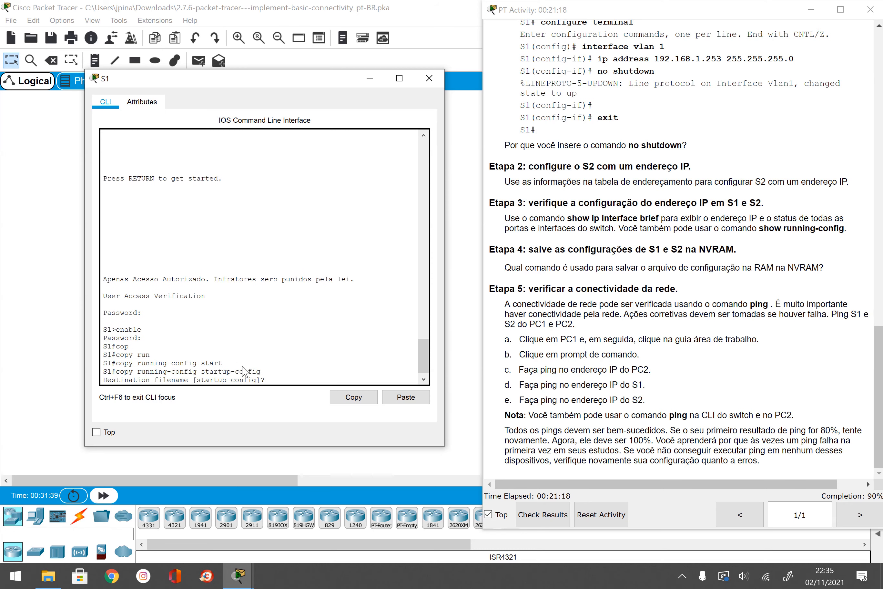
key(Return)
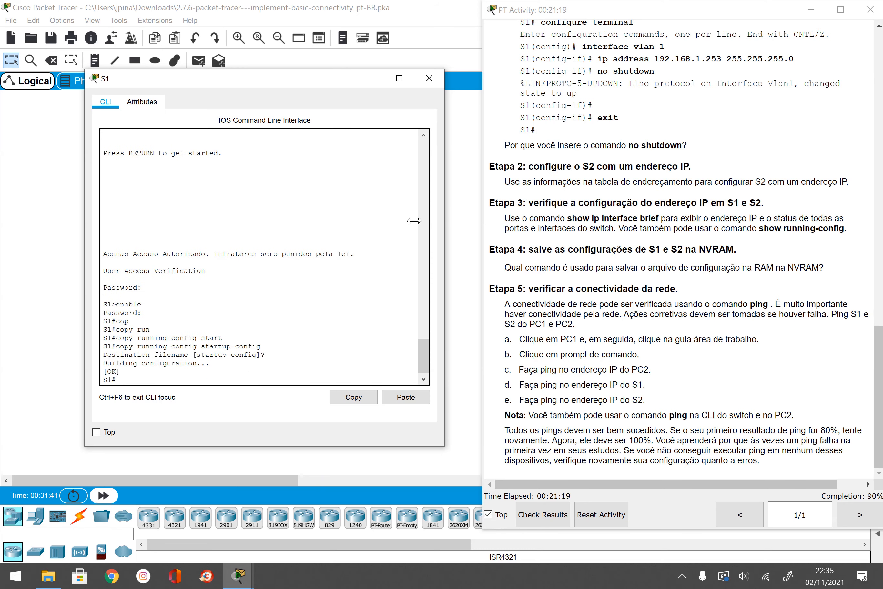
Step: Close S1, then run copy running-config startup-config on S2 with the default filename
click(429, 78)
click(280, 186)
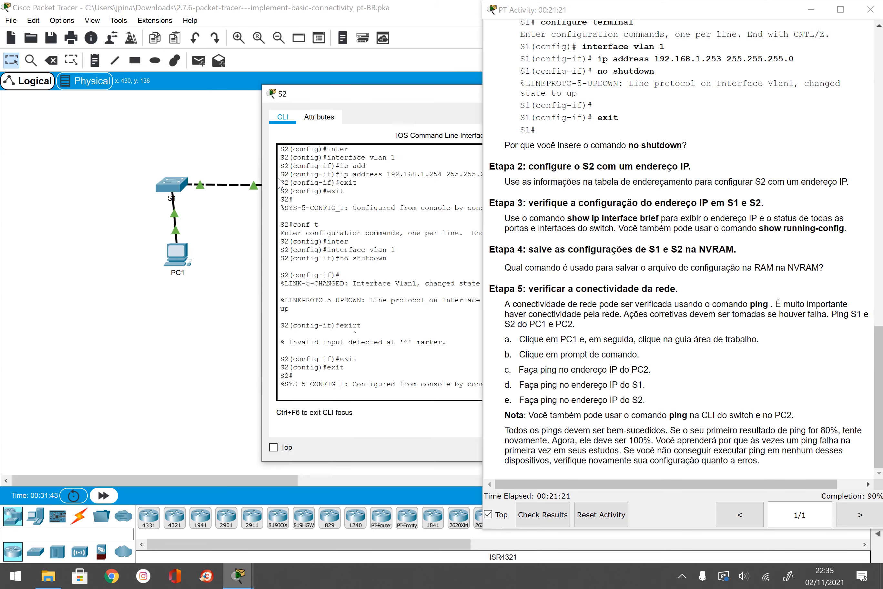
key(Return)
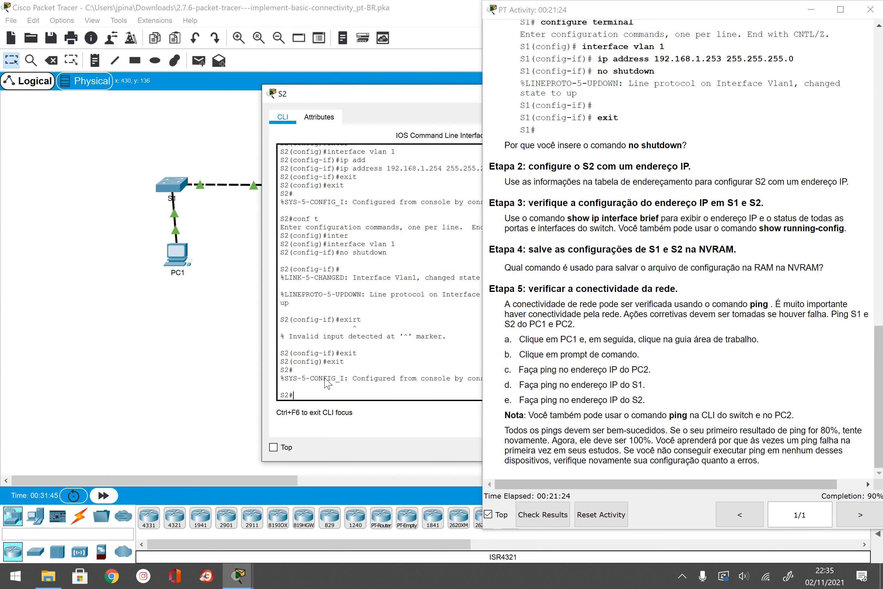
text(cop)
key(Tab)
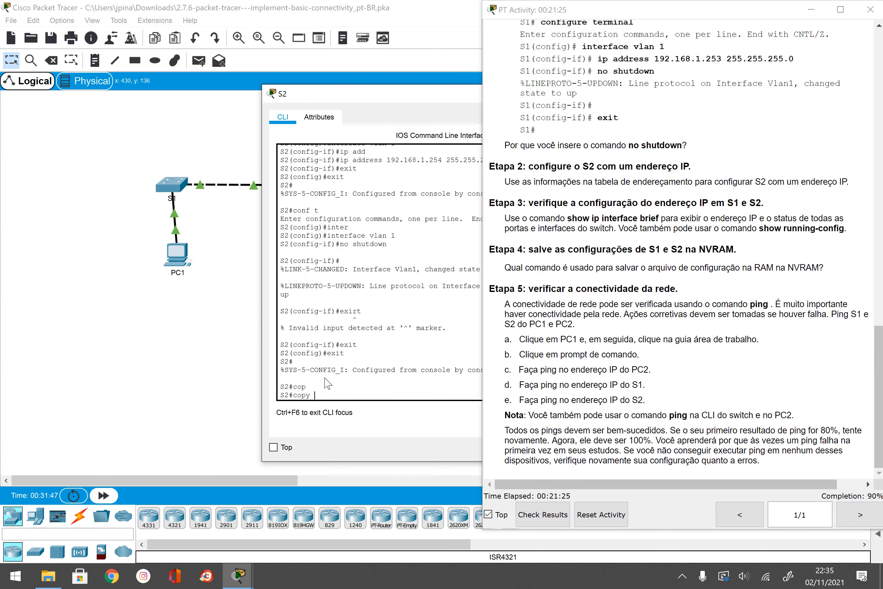
text(running-config)
text(start)
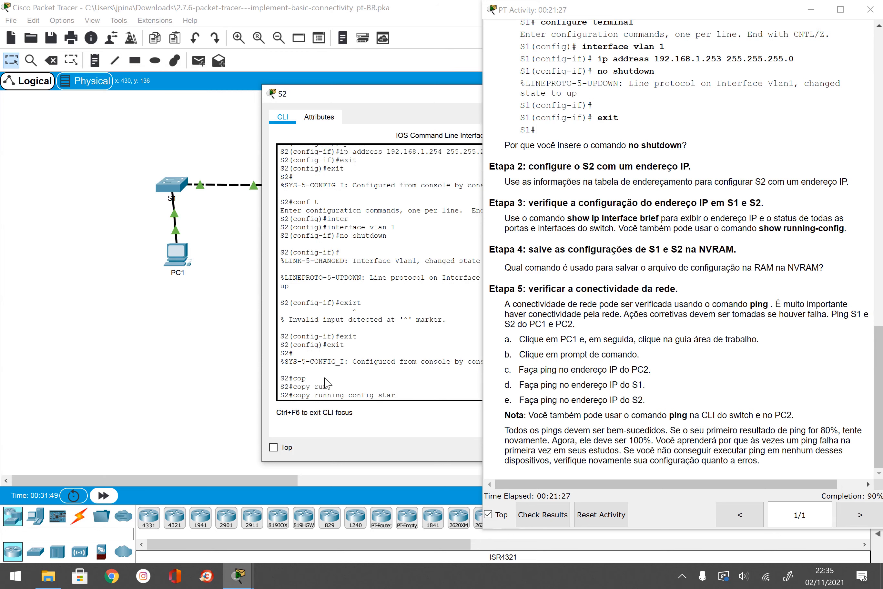
key(Tab)
key(Return)
key(Return)
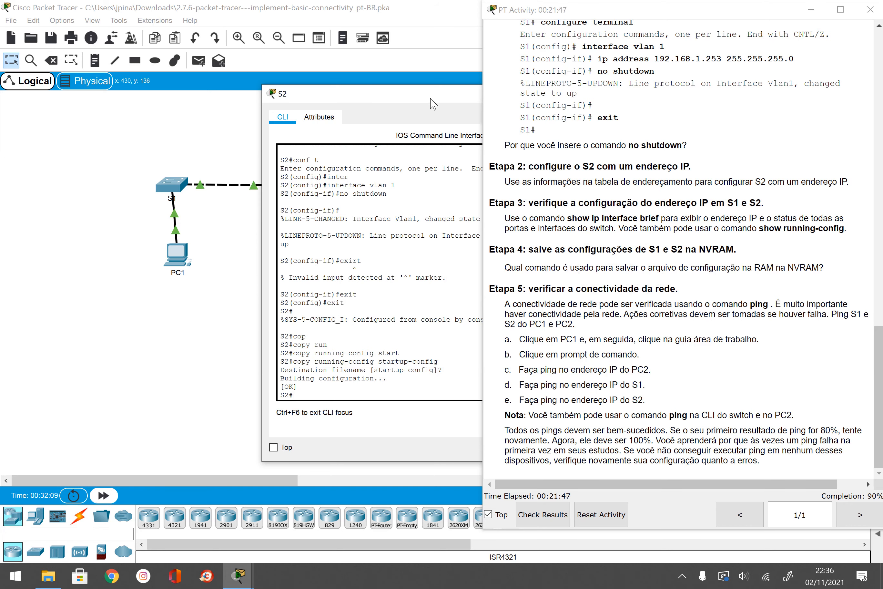
drag(429, 98, 242, 75)
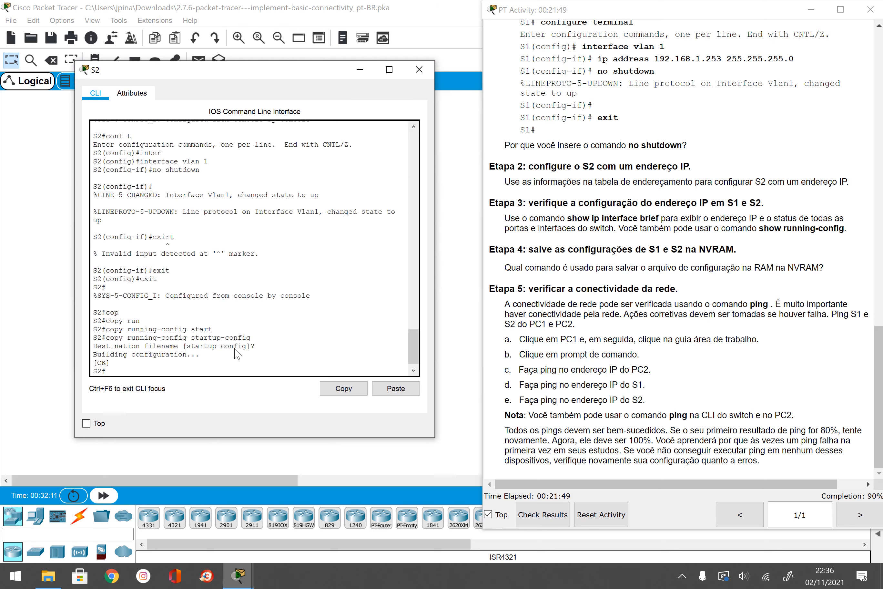
Step: Run show ip interface brief in S2's terminal
click(163, 371)
text(sho)
key(Tab)
text(ip)
key(Tab)
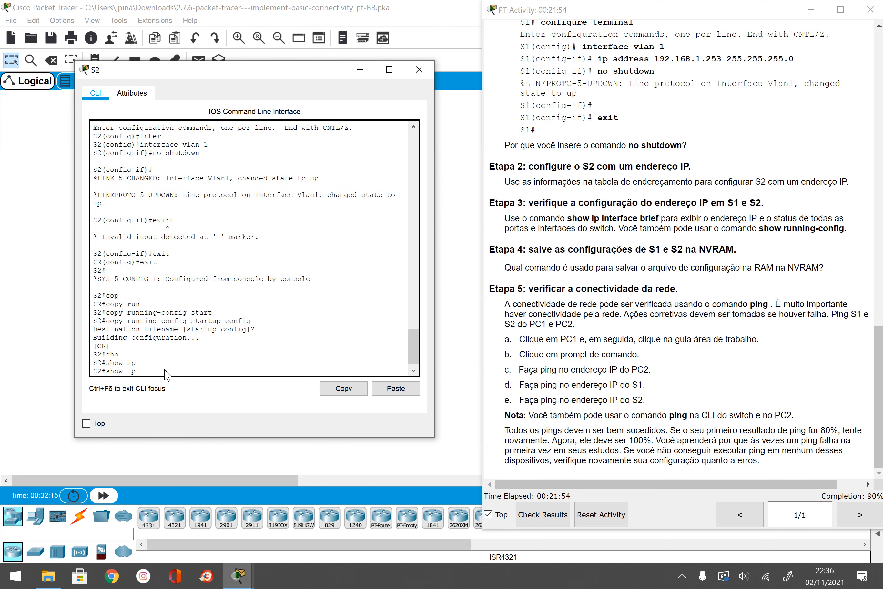
text(in)
key(Tab)
text(br)
key(Tab)
key(Return)
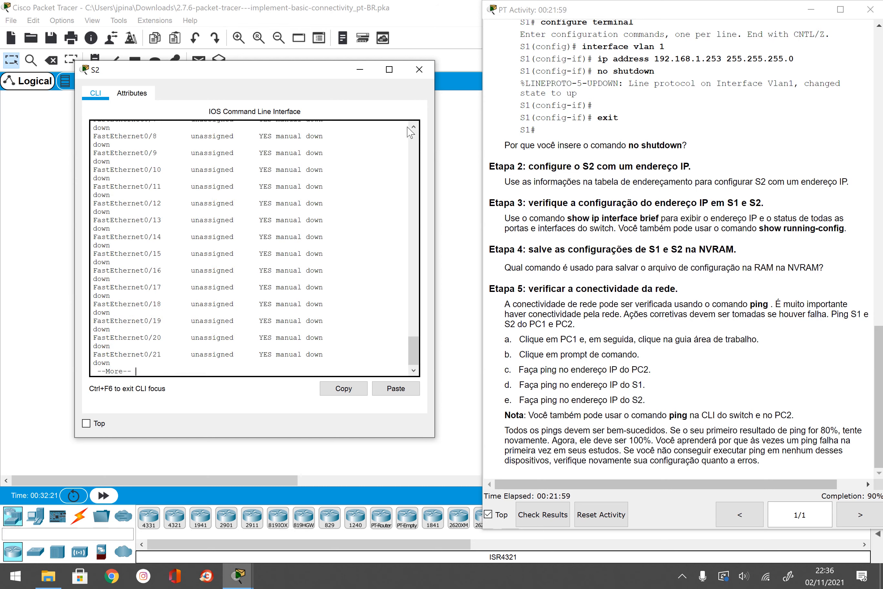
Step: Page through S2's interface list to find the Vlan1 line with 192.168.1.254
scroll(240, 178, up, 10)
scroll(146, 251, down, 3)
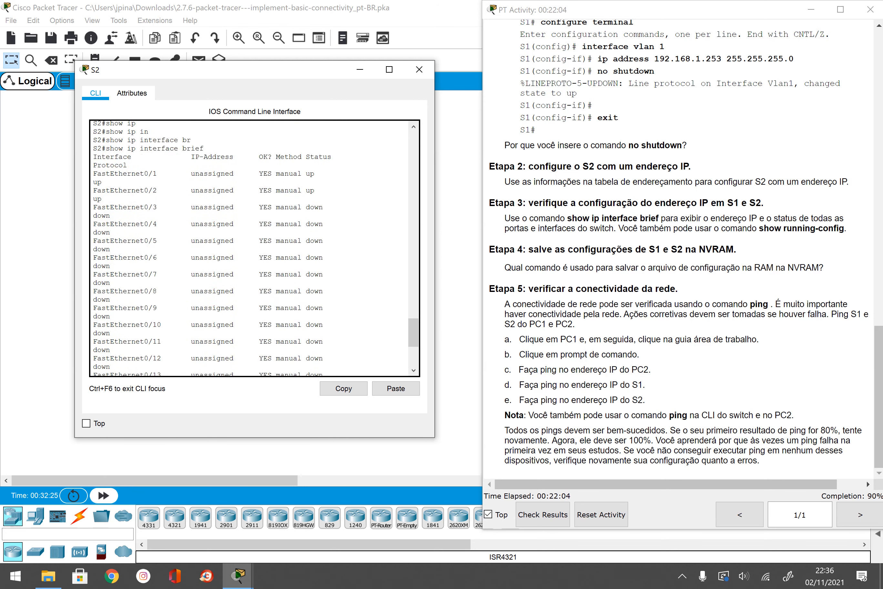
scroll(251, 247, down, 6)
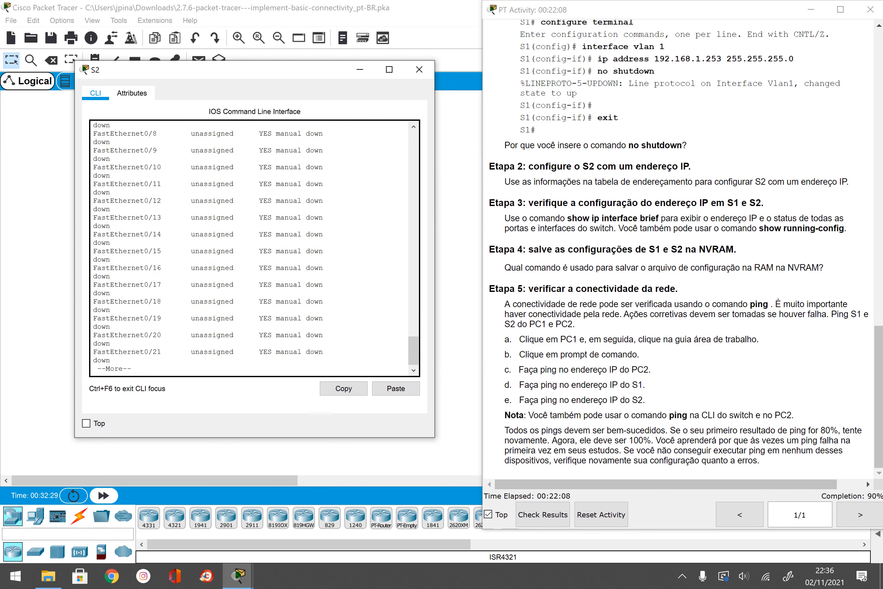
key(Return)
key(Return)
key(Return)
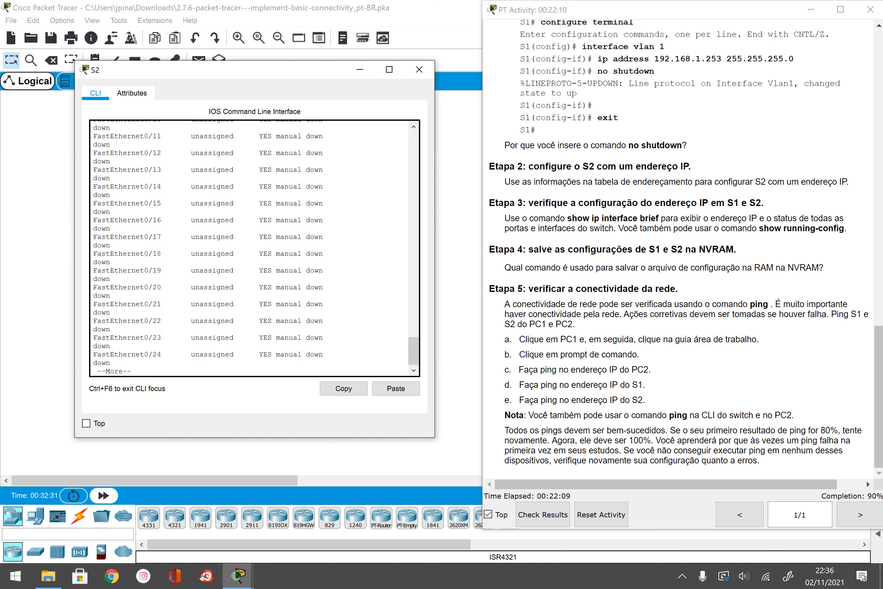
key(Return)
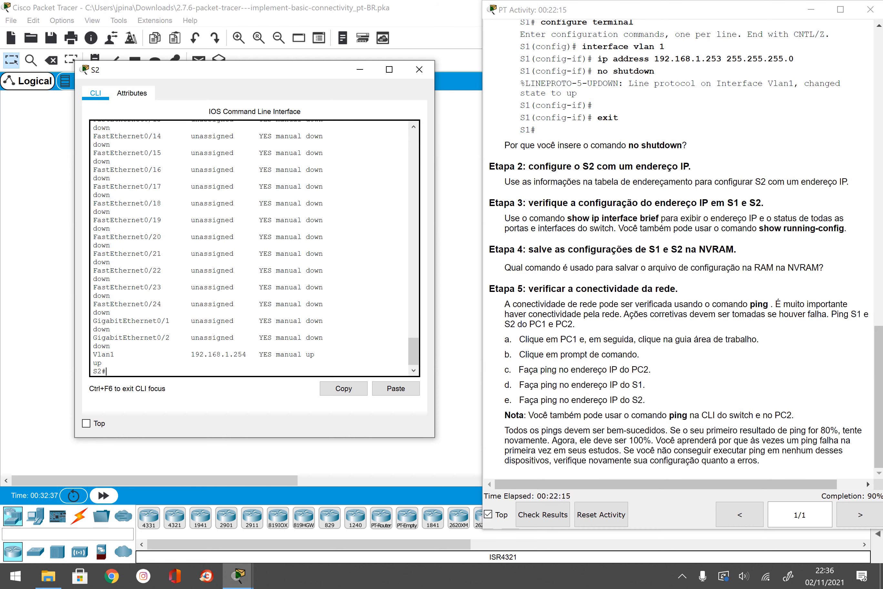
scroll(251, 247, up, 2)
scroll(251, 247, up, 9)
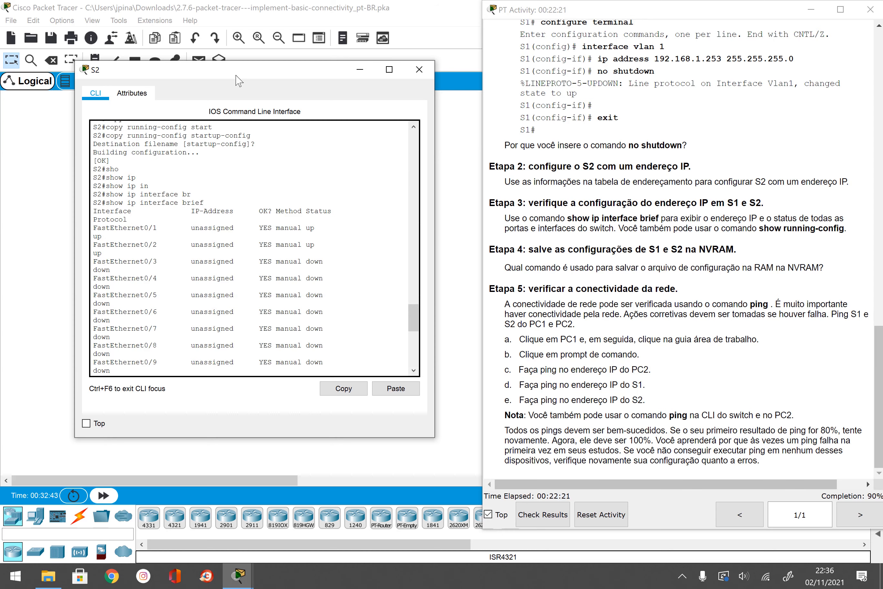
Step: Scroll through S2's interface output to recheck Vlan1, then close S2's console
drag(235, 75, 439, 77)
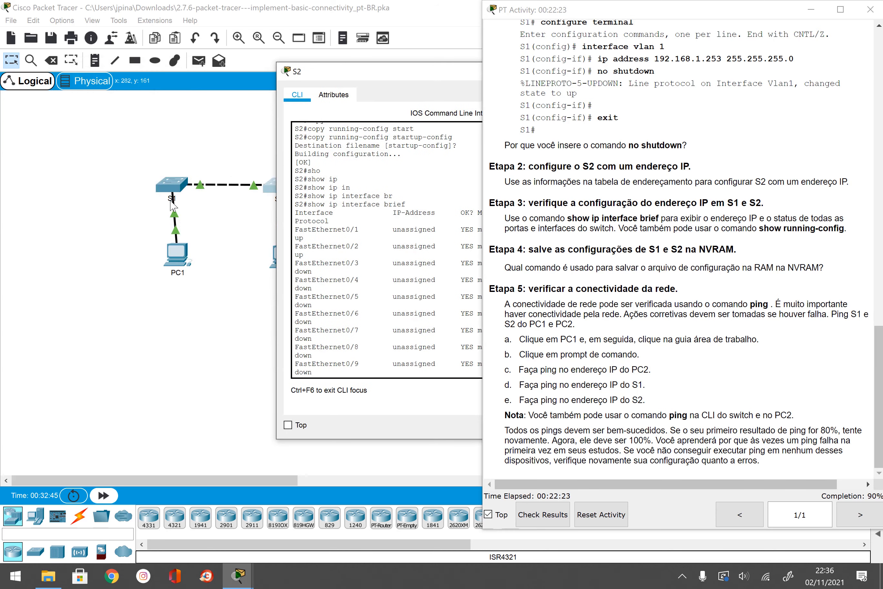
drag(360, 74, 149, 76)
scroll(309, 197, down, 10)
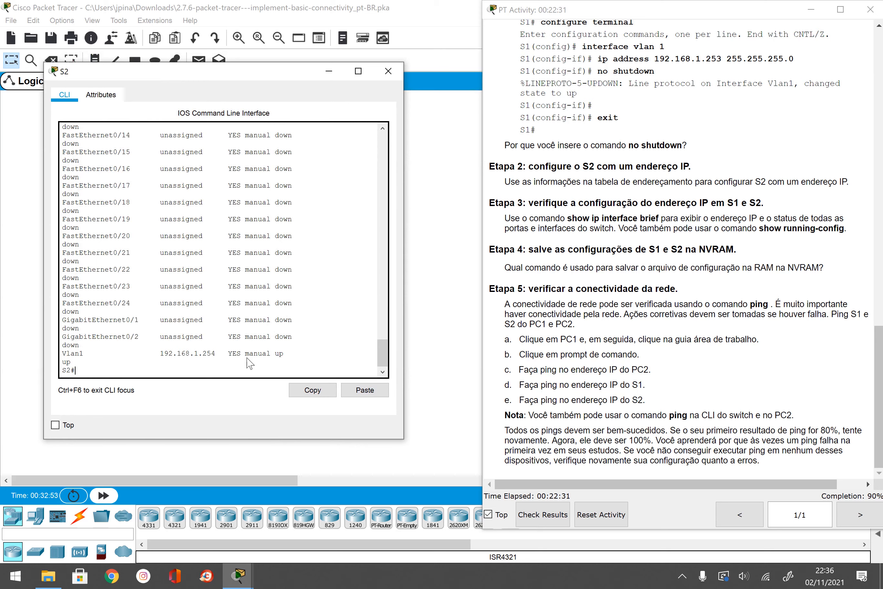
scroll(251, 300, up, 15)
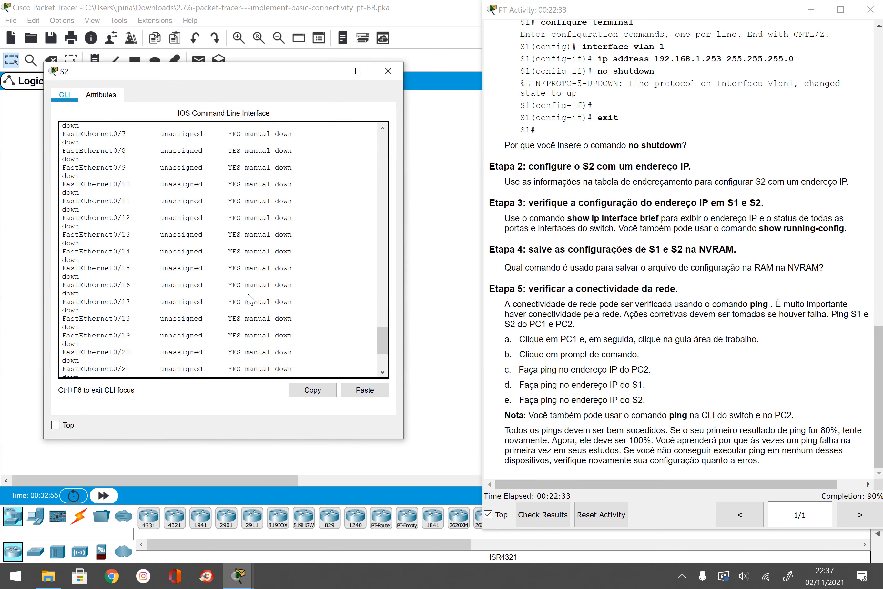
scroll(253, 292, down, 3)
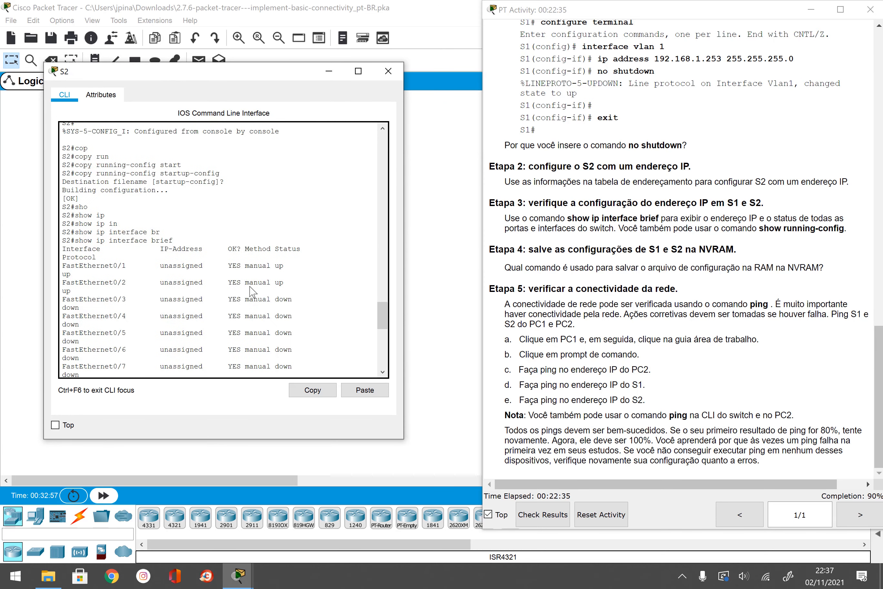
scroll(257, 286, down, 14)
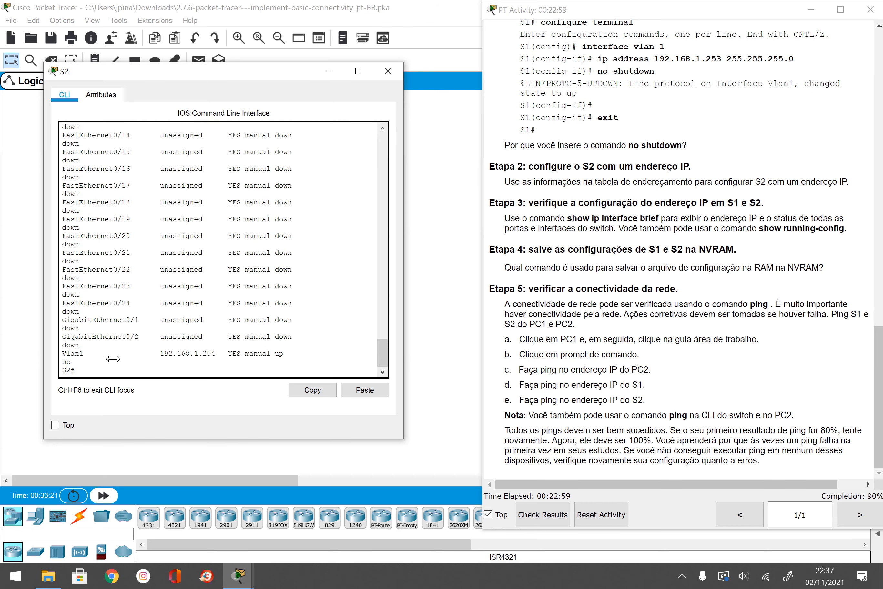
click(388, 71)
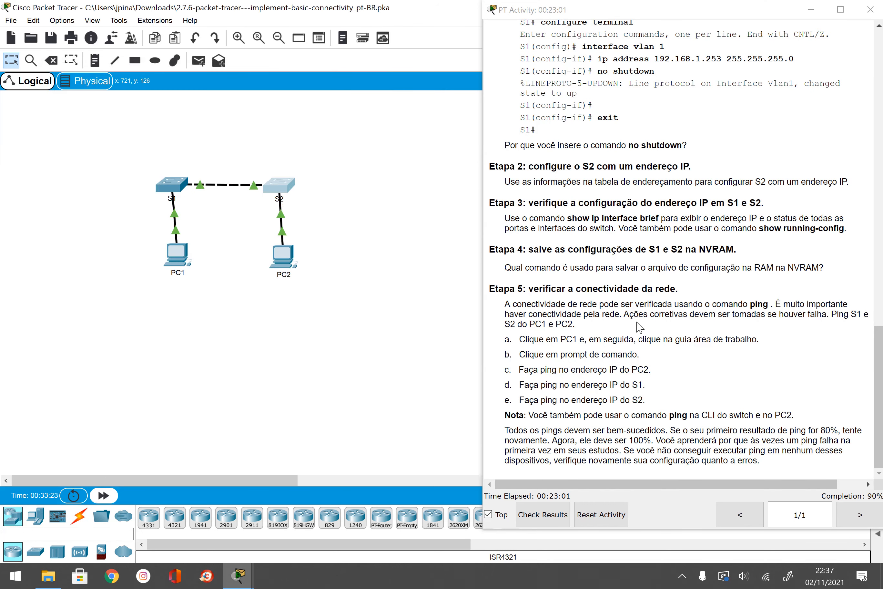